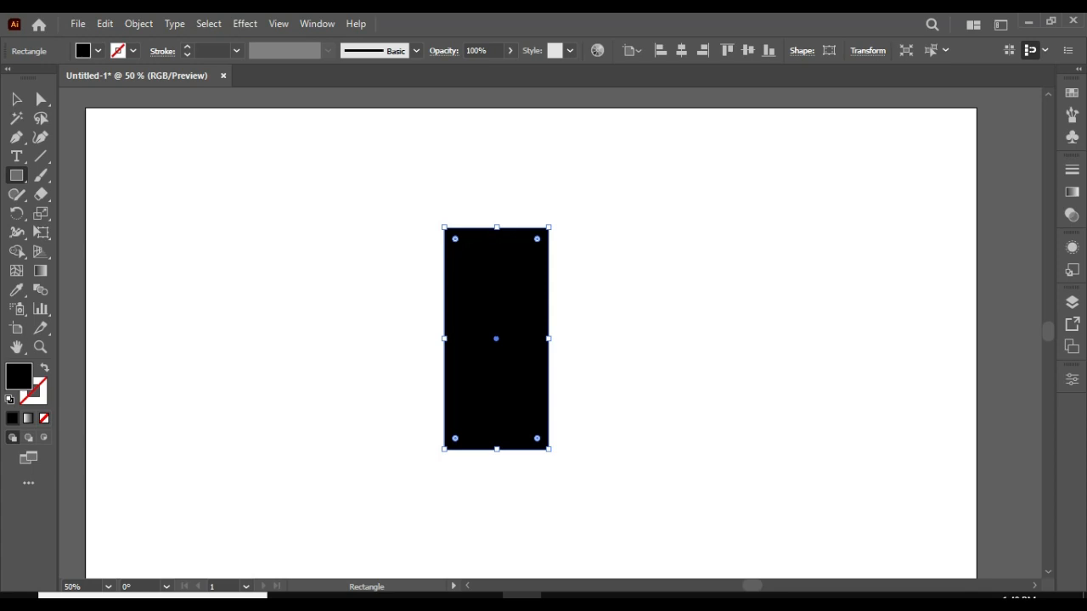
Swap the rectangle's black fill to its stroke and paste a copy in front, rotated 90 degrees to form a cross.
{"action": "key", "text": "shift+x"}
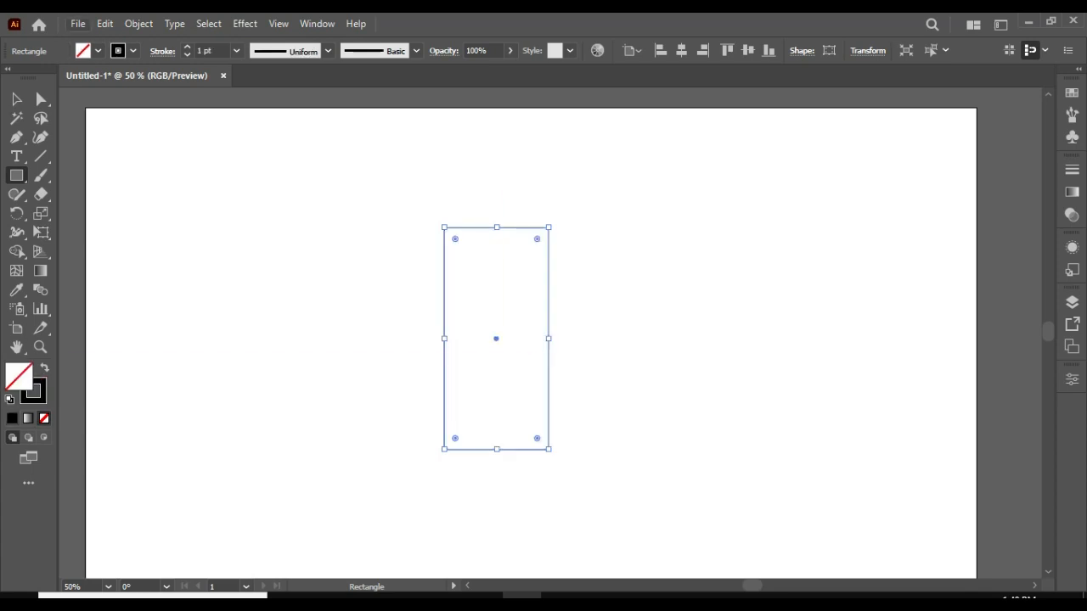
{"action": "left_click", "coordinate": [105, 22]}
{"action": "left_click", "coordinate": [130, 99]}
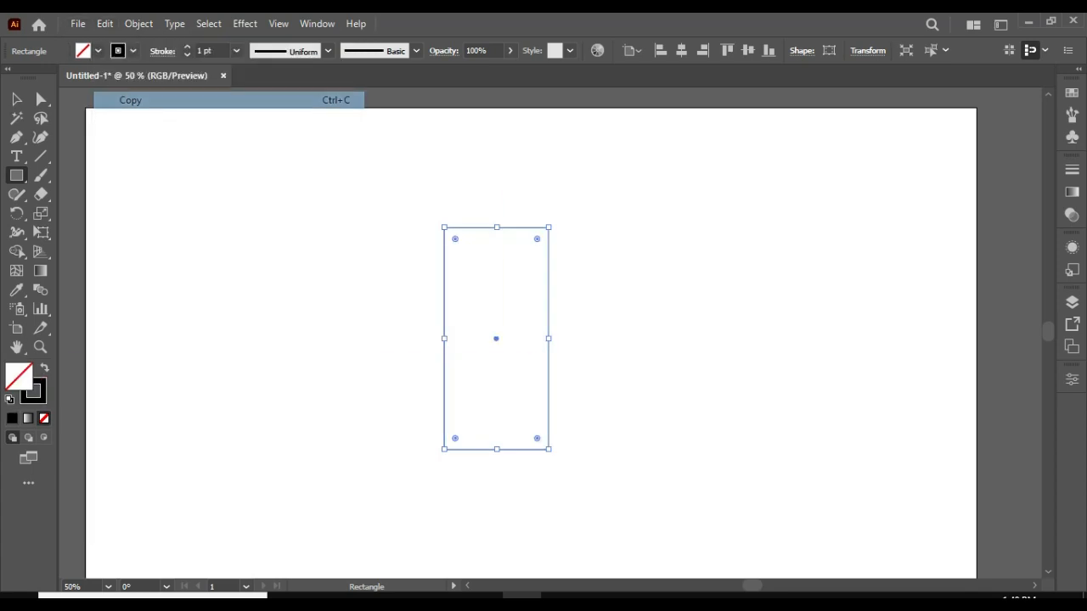
{"action": "left_click", "coordinate": [105, 23]}
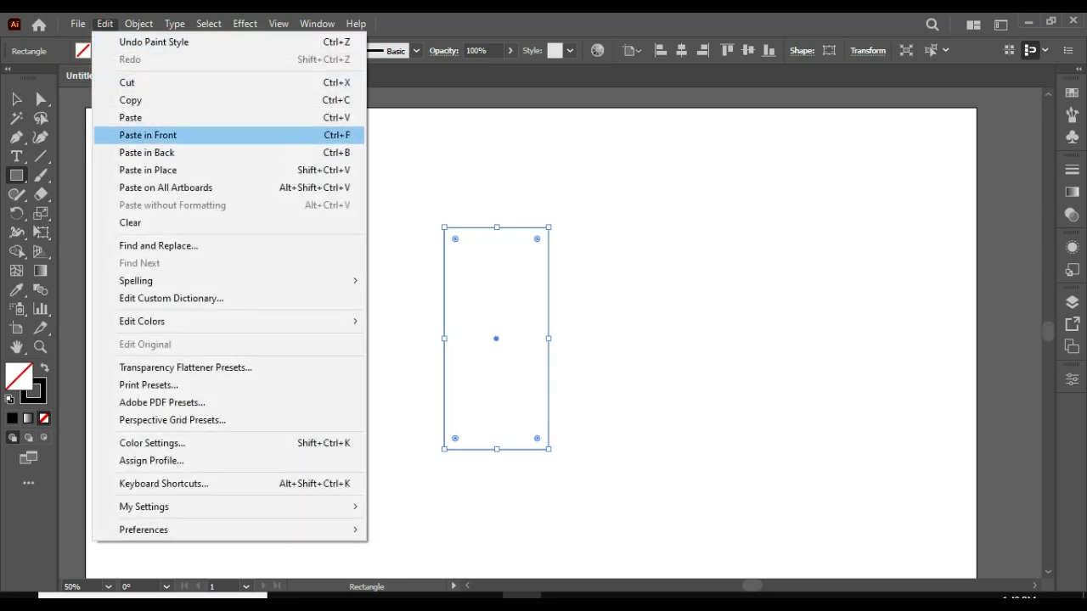
{"action": "left_click", "coordinate": [148, 135]}
{"action": "left_click_drag", "start_coordinate": [550, 221], "coordinate": [597, 377]}
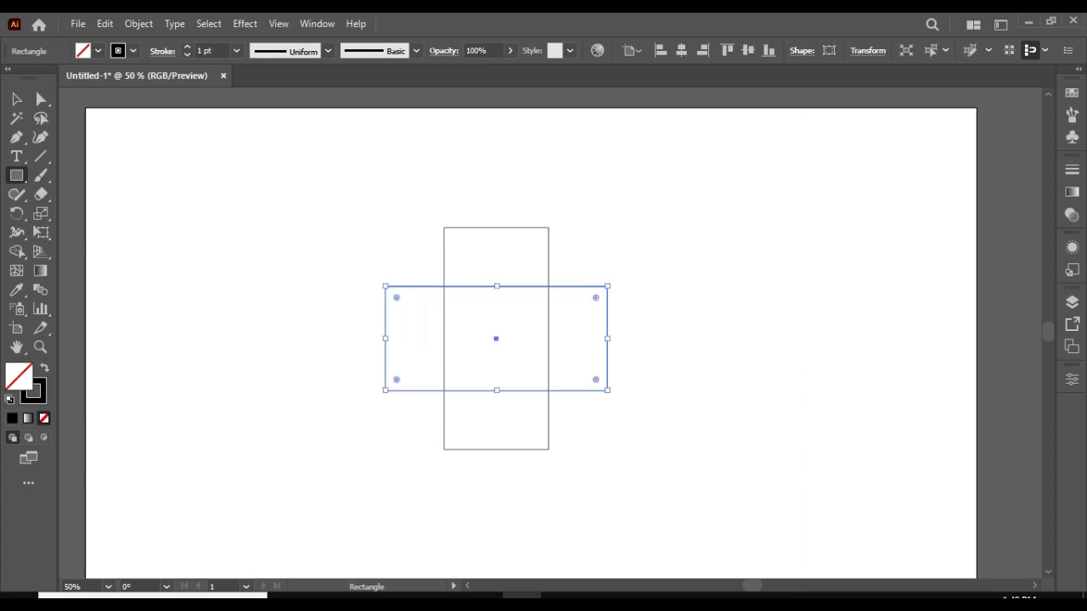
{"action": "key", "text": "v"}
{"action": "key", "text": "ctrl+shift+a"}
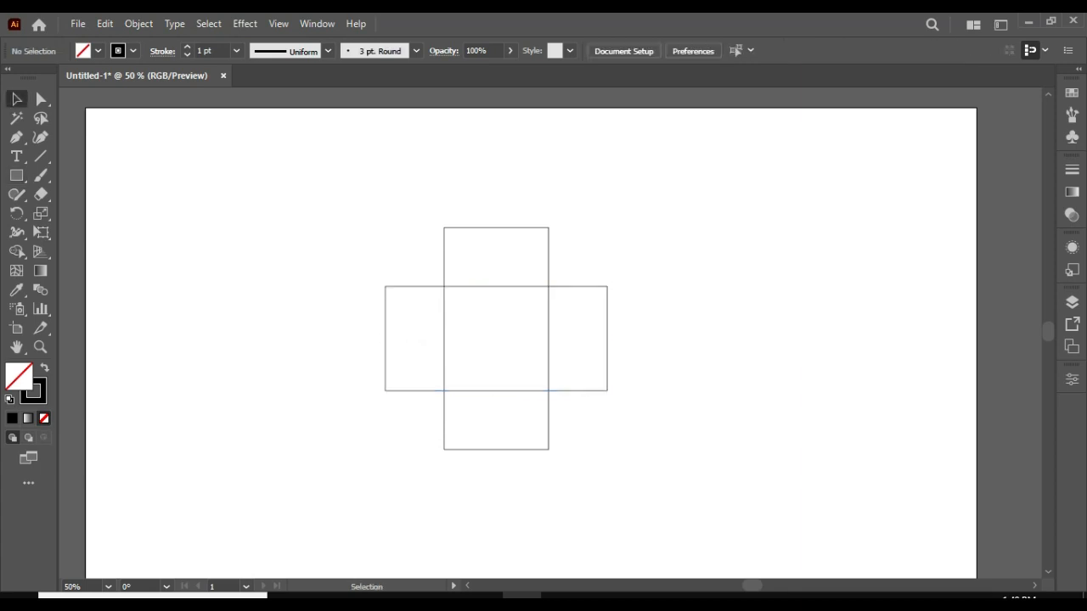
Round all corners of both crossed rectangles to the maximum so their ends become semicircles.
{"action": "left_click_drag", "start_coordinate": [213, 189], "coordinate": [718, 493]}
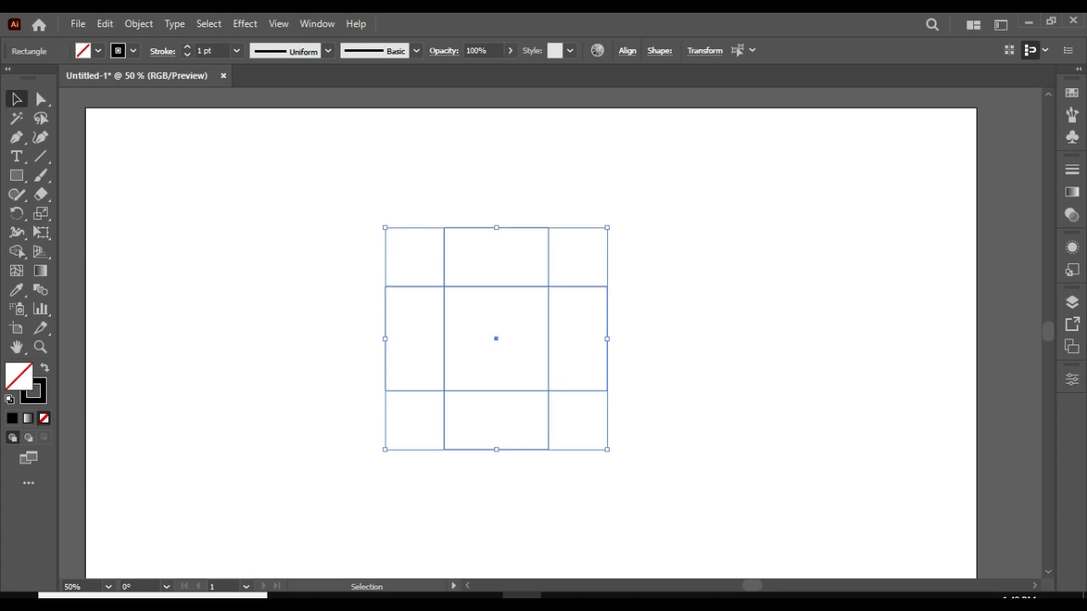
{"action": "key", "text": "a"}
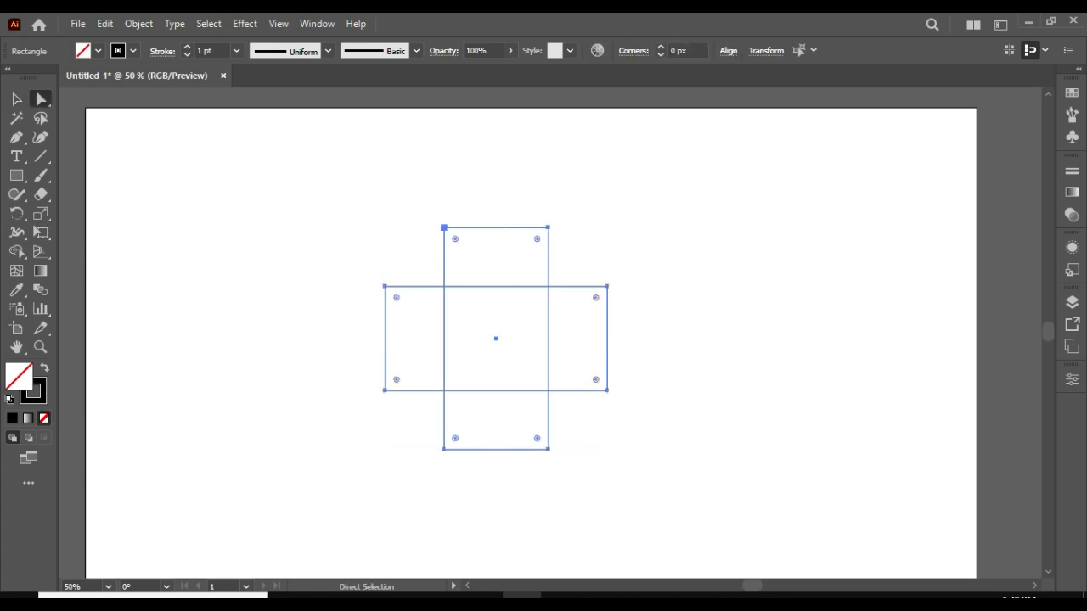
{"action": "left_click_drag", "start_coordinate": [595, 297], "coordinate": [555, 338]}
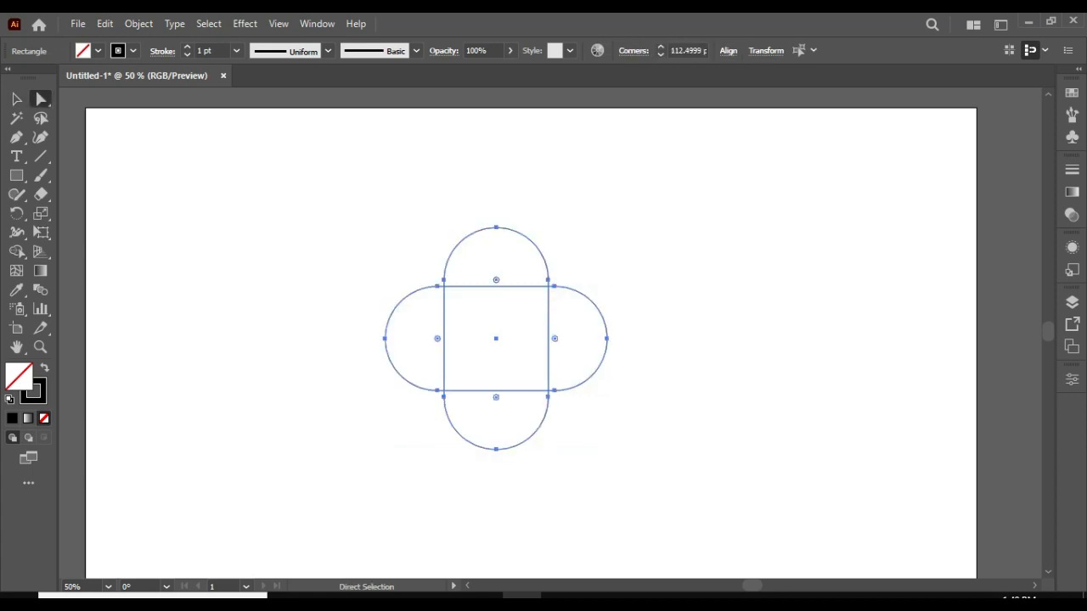
{"action": "left_click", "coordinate": [696, 356]}
Merge the upper lobe, centre square and left lobe of the crossed shapes into one heart with the Shape Builder tool.
{"action": "left_click", "coordinate": [16, 99]}
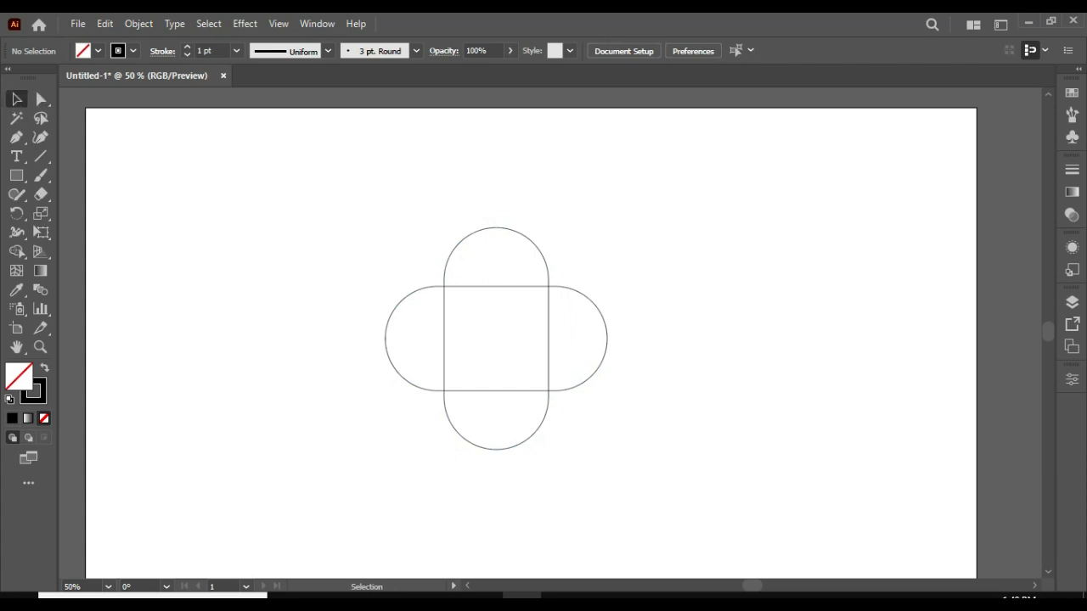
{"action": "left_click_drag", "start_coordinate": [243, 213], "coordinate": [636, 468]}
{"action": "left_click", "coordinate": [16, 252]}
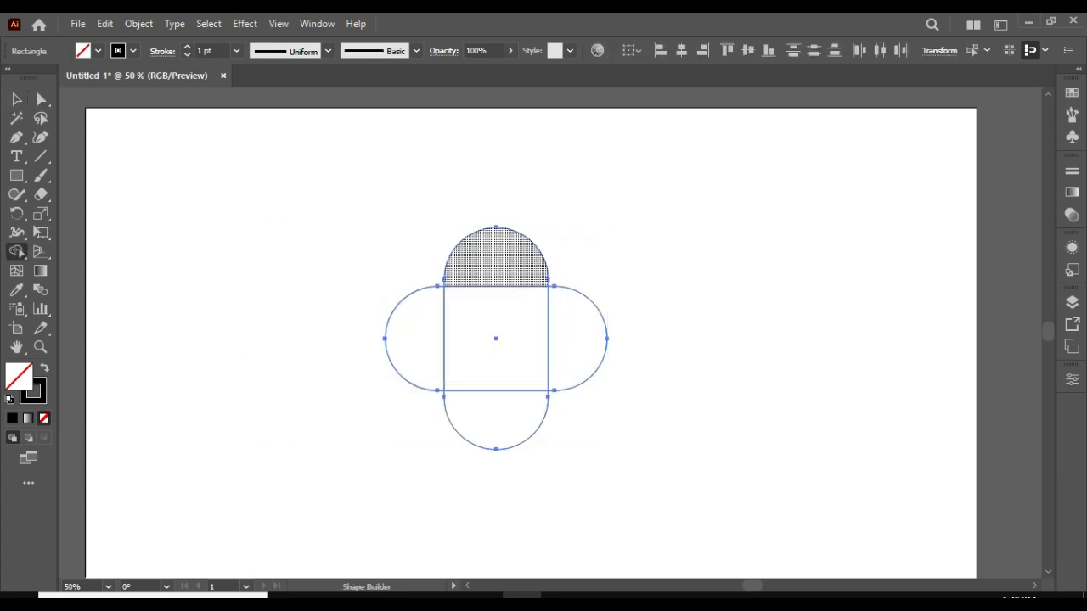
{"action": "left_click_drag", "start_coordinate": [487, 264], "coordinate": [496, 294]}
{"action": "left_click_drag", "start_coordinate": [484, 337], "coordinate": [437, 349]}
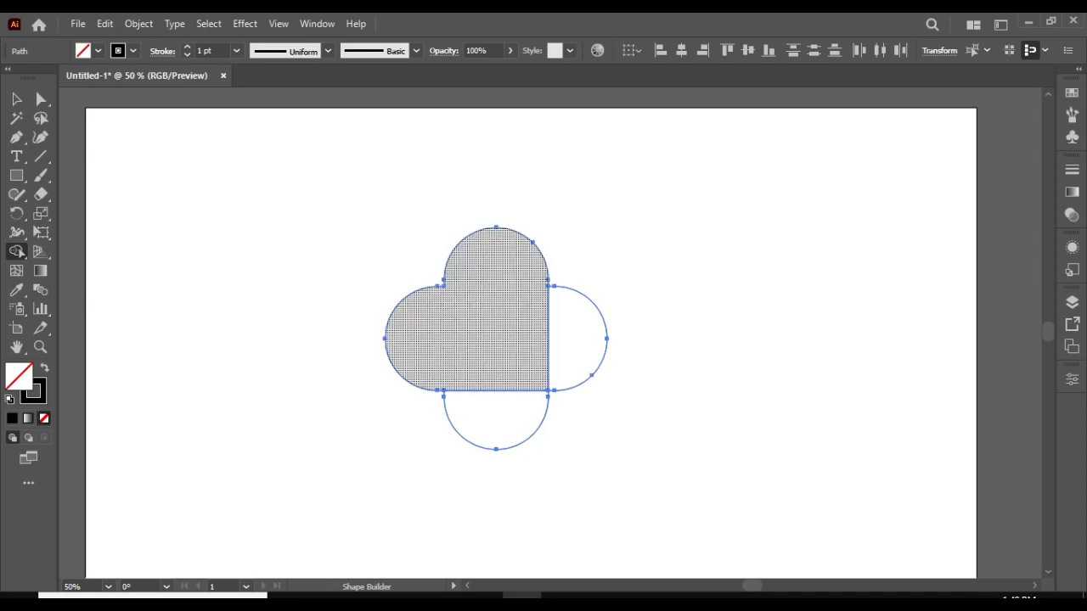
{"action": "left_click_drag", "start_coordinate": [581, 280], "coordinate": [597, 349]}
{"action": "left_click_drag", "start_coordinate": [442, 417], "coordinate": [554, 432]}
{"action": "key", "text": "v"}
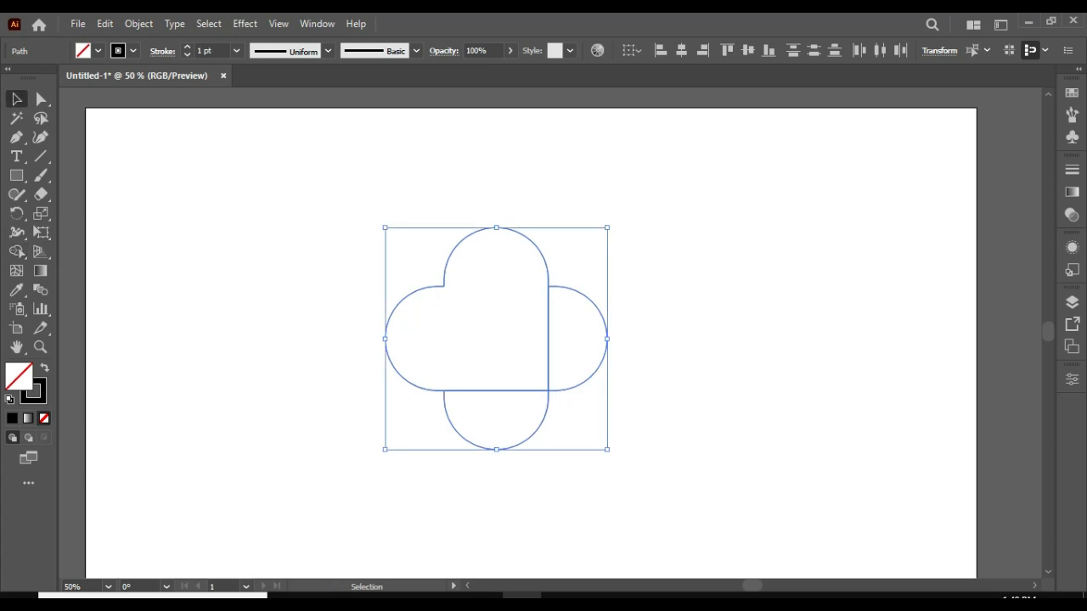
Delete the leftover right and lower lobes beside the merged heart shape.
{"action": "key", "text": "ctrl+shift+a"}
{"action": "left_click", "coordinate": [606, 351]}
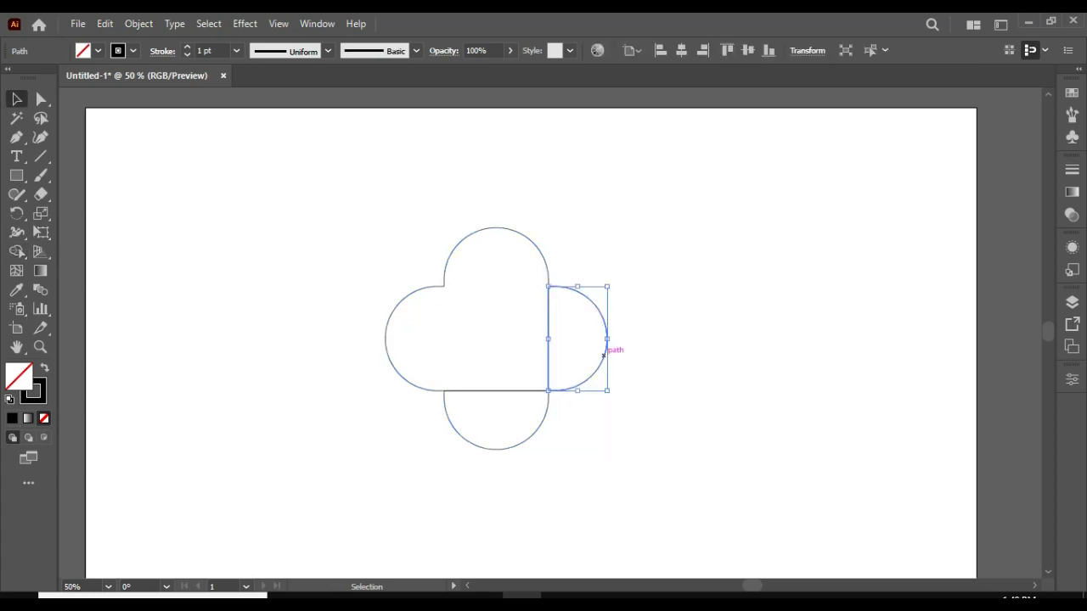
{"action": "key", "text": "Delete"}
{"action": "left_click_drag", "start_coordinate": [414, 446], "coordinate": [572, 439]}
{"action": "key", "text": "Delete"}
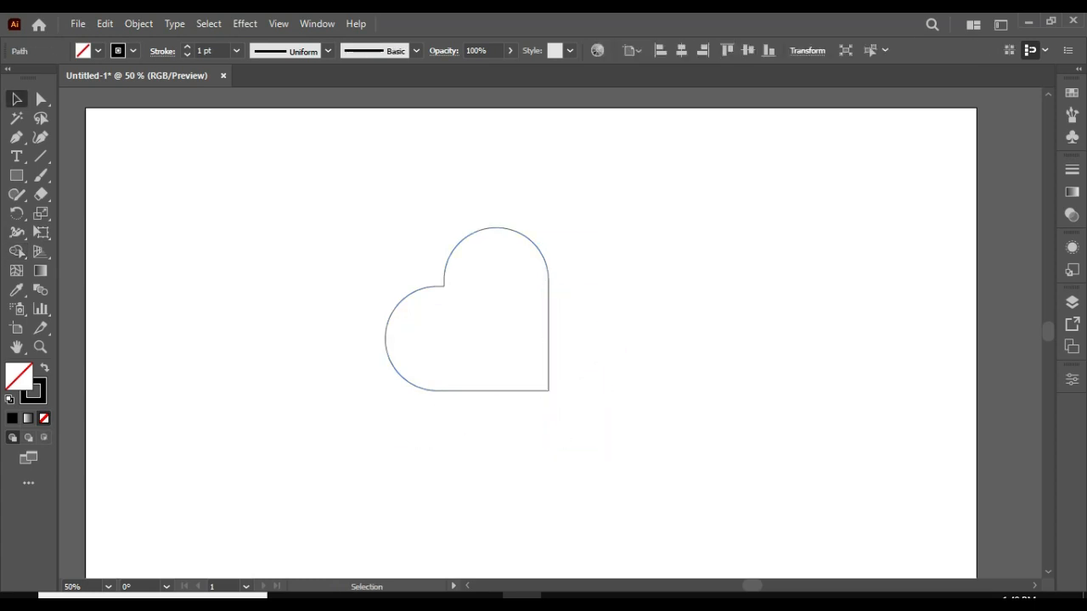
Rotate the heart shape 45 degrees clockwise so it stands upright with its point downward.
{"action": "left_click_drag", "start_coordinate": [325, 229], "coordinate": [636, 442]}
{"action": "left_click_drag", "start_coordinate": [562, 214], "coordinate": [593, 301]}
{"action": "key", "text": "space"}
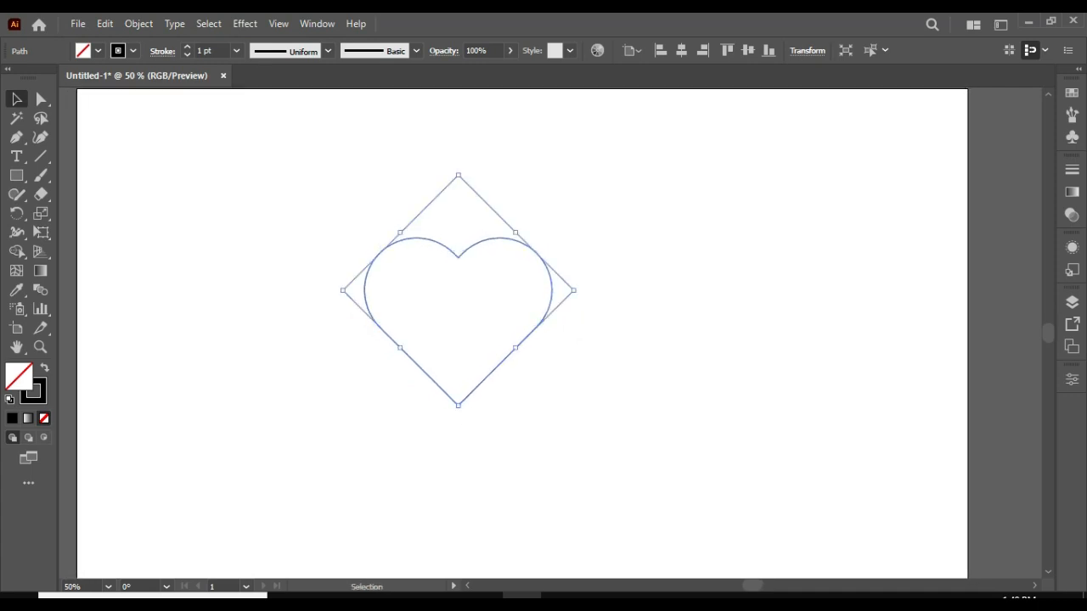
Set the heart outline's stroke weight to 6 pt.
{"action": "left_click", "coordinate": [187, 47]}
{"action": "left_click", "coordinate": [187, 46]}
{"action": "left_click", "coordinate": [186, 46]}
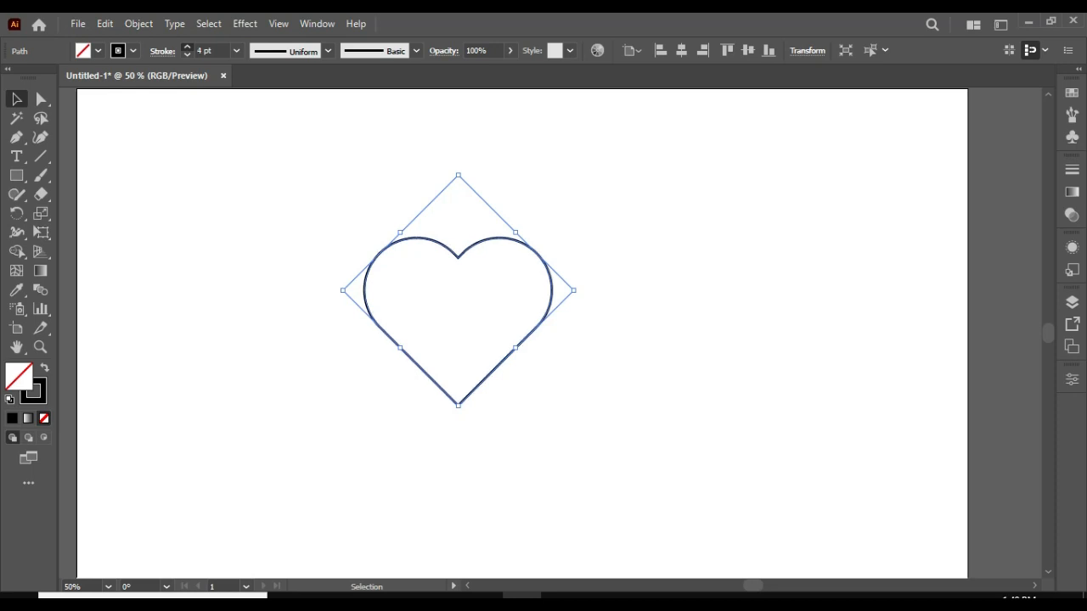
{"action": "left_click", "coordinate": [187, 47]}
{"action": "left_click", "coordinate": [186, 46]}
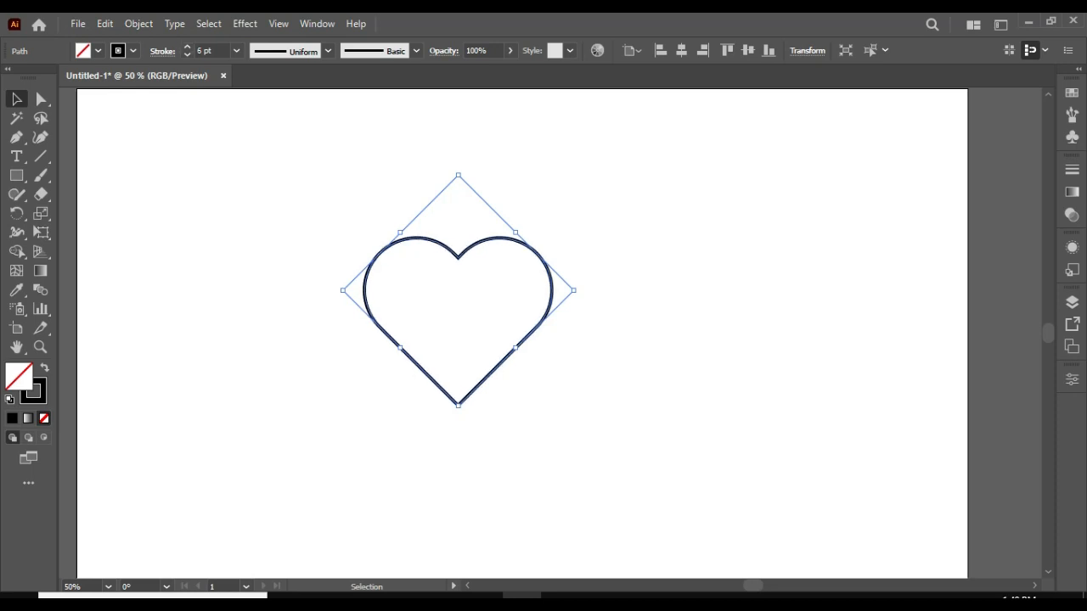
Apply a Transform effect to the heart with 90% horizontal and vertical scale, a 6° rotation angle and 15 copies.
{"action": "left_click", "coordinate": [244, 24]}
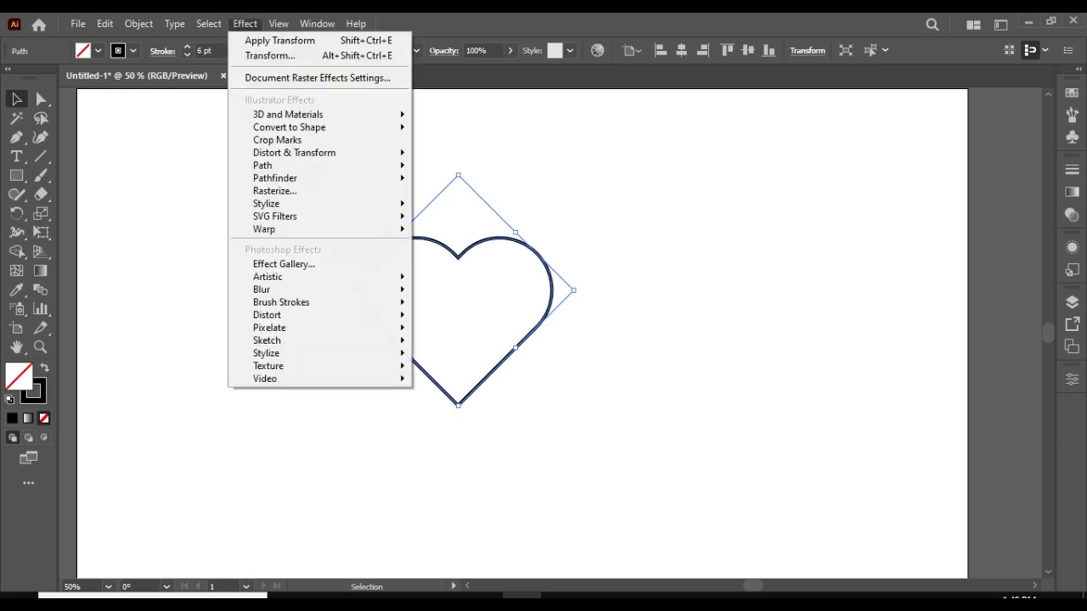
{"action": "mouse_move", "coordinate": [340, 153]}
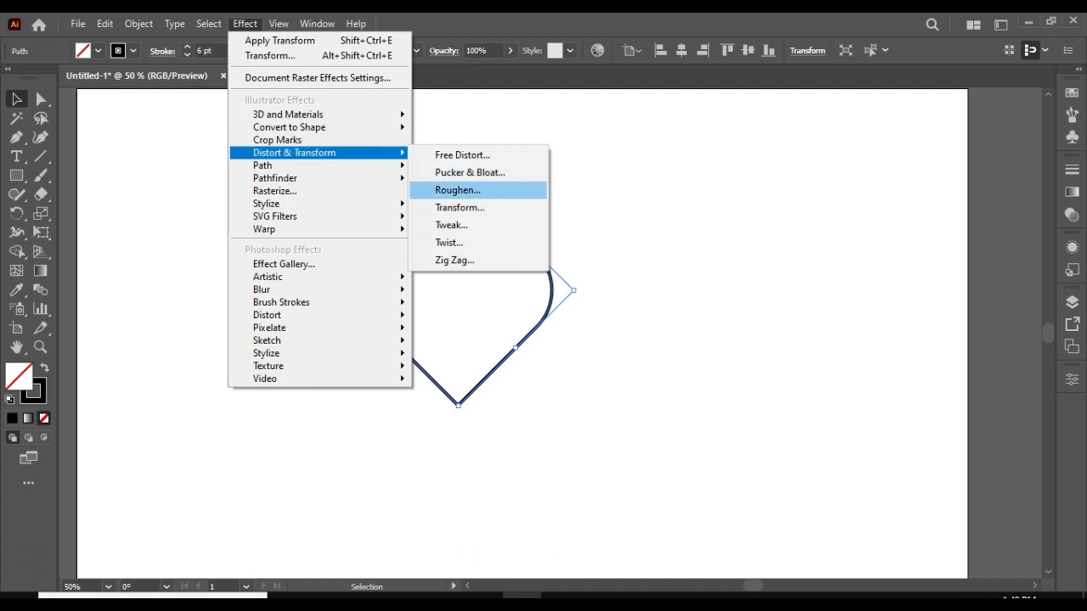
{"action": "left_click", "coordinate": [460, 207]}
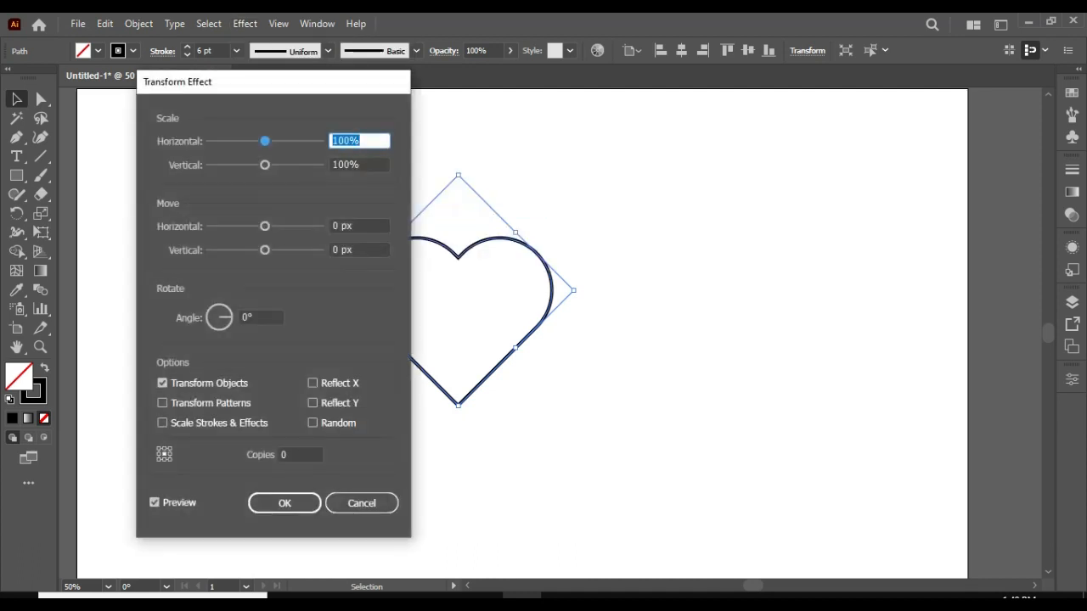
{"action": "type", "text": "90"}
{"action": "key", "text": "Tab"}
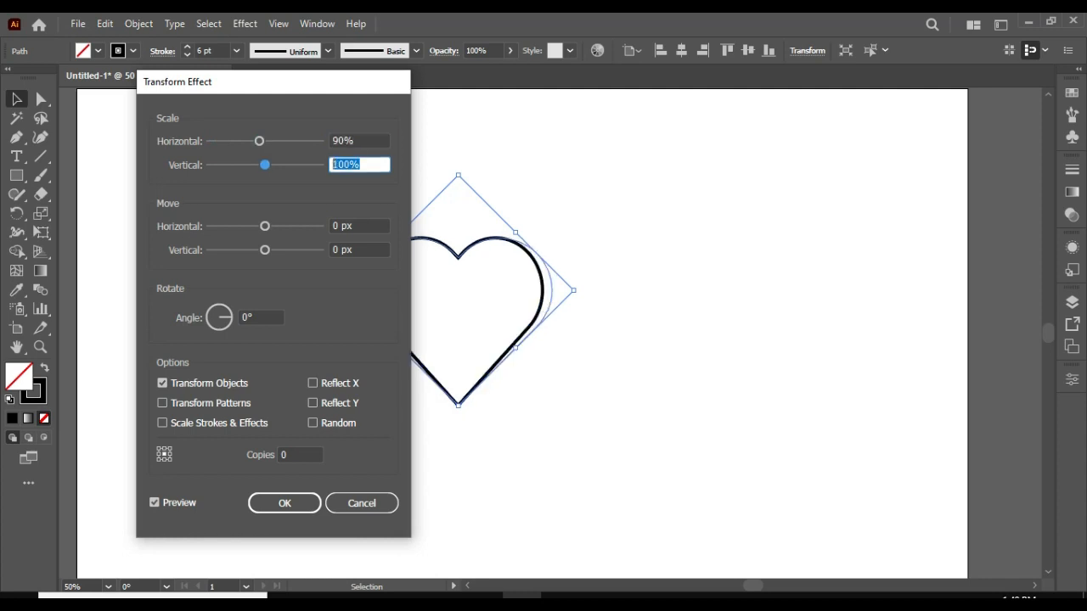
{"action": "type", "text": "90"}
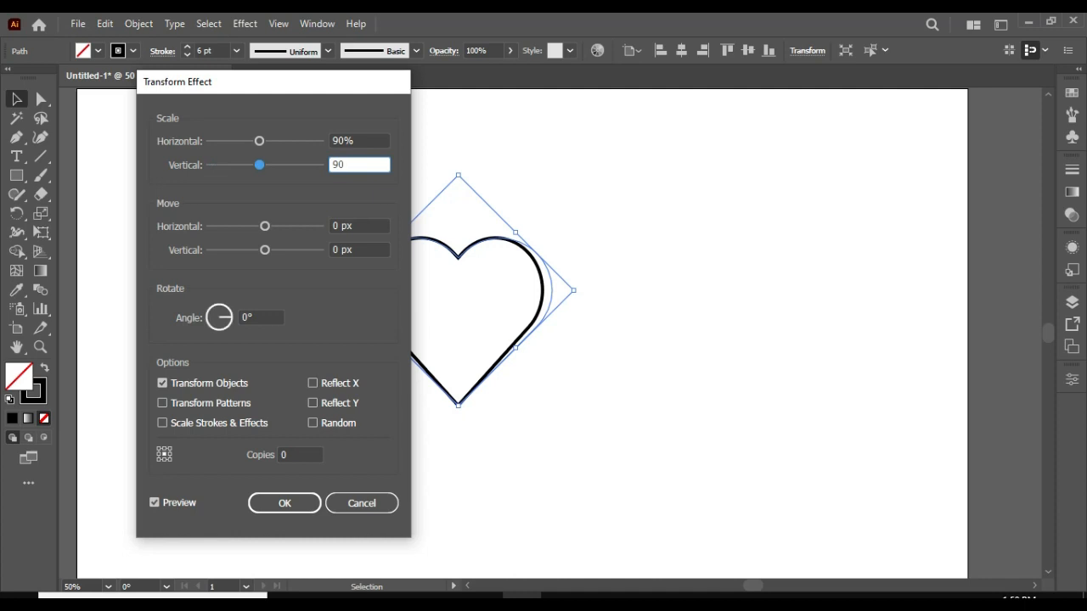
{"action": "key", "text": "Tab"}
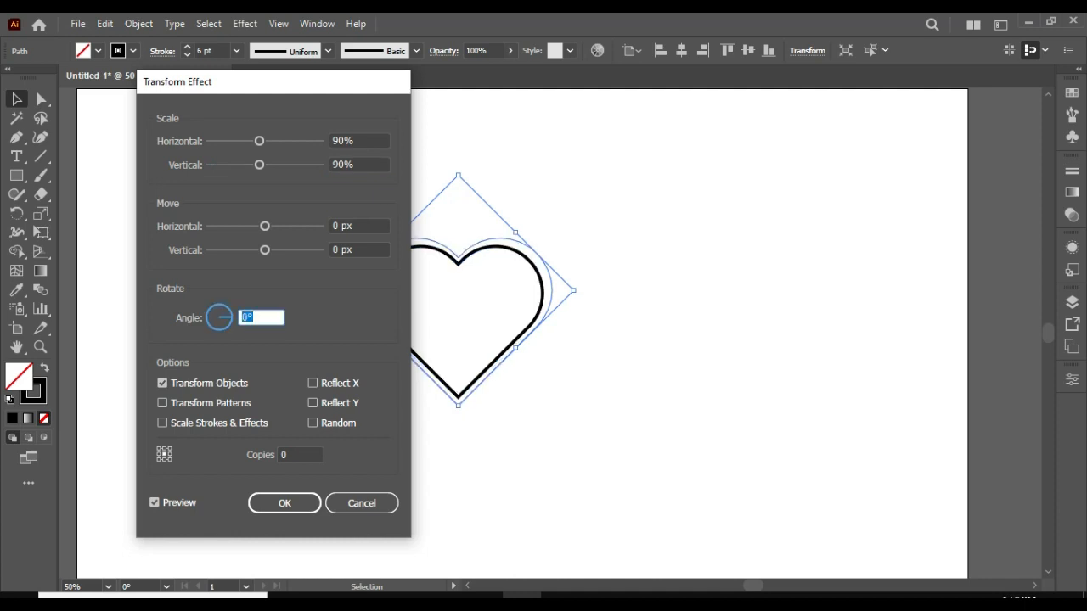
{"action": "type", "text": "6"}
{"action": "key", "text": "Tab"}
{"action": "type", "text": "15"}
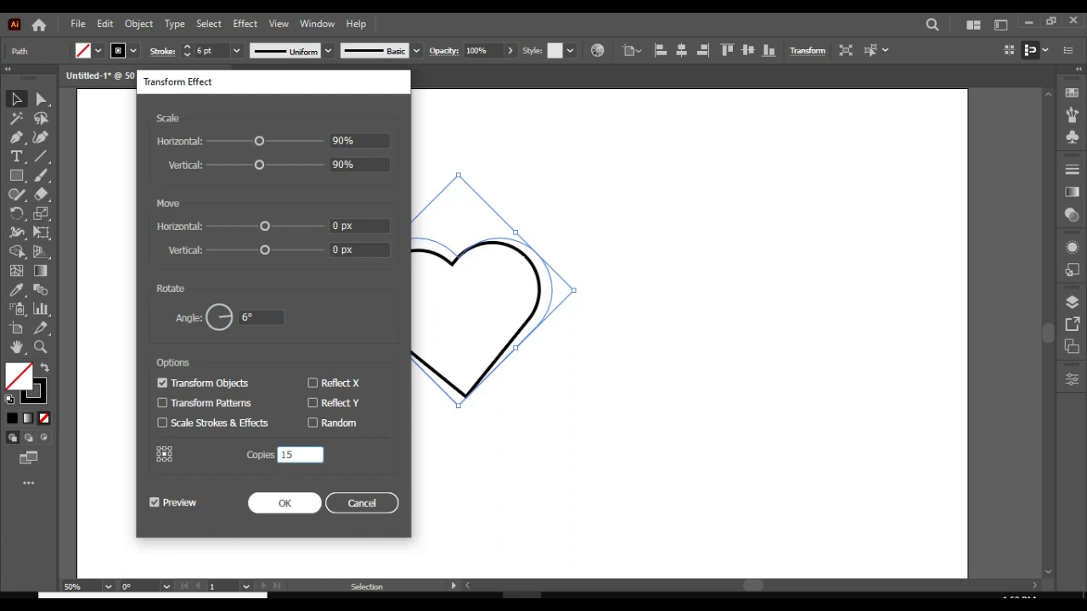
{"action": "key", "text": "Return"}
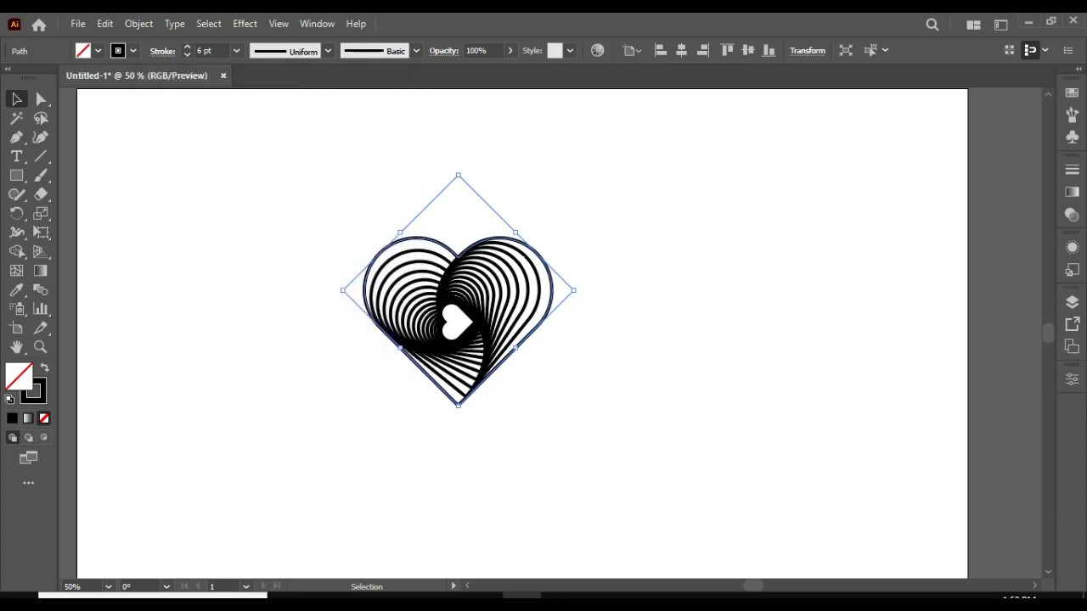
Expand the swirled heart's appearance and scale it down to roughly half size near the artboard's upper middle.
{"action": "left_click", "coordinate": [139, 24]}
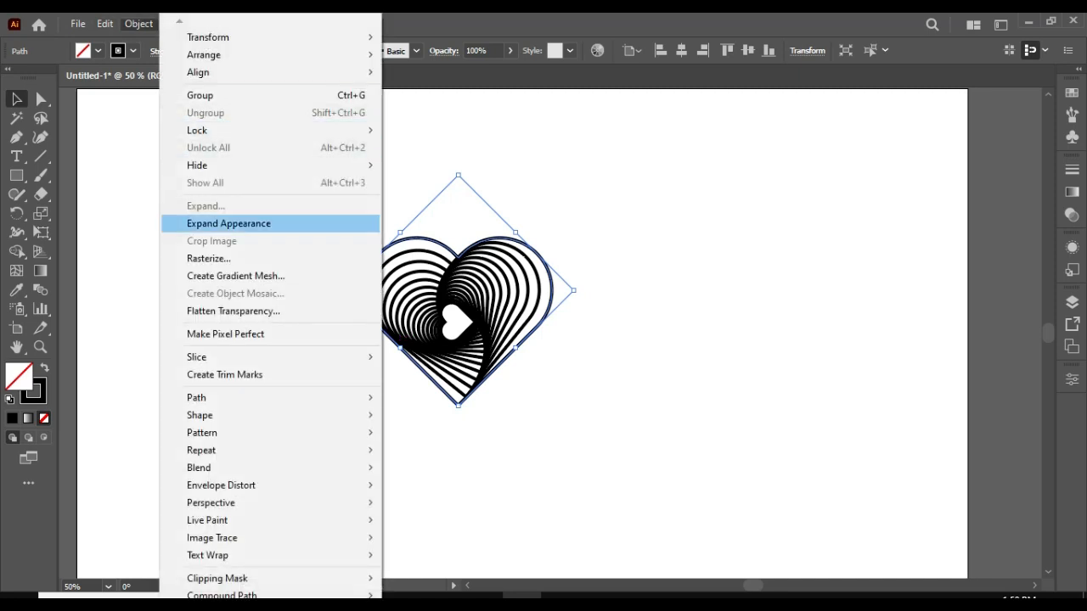
{"action": "left_click", "coordinate": [228, 223]}
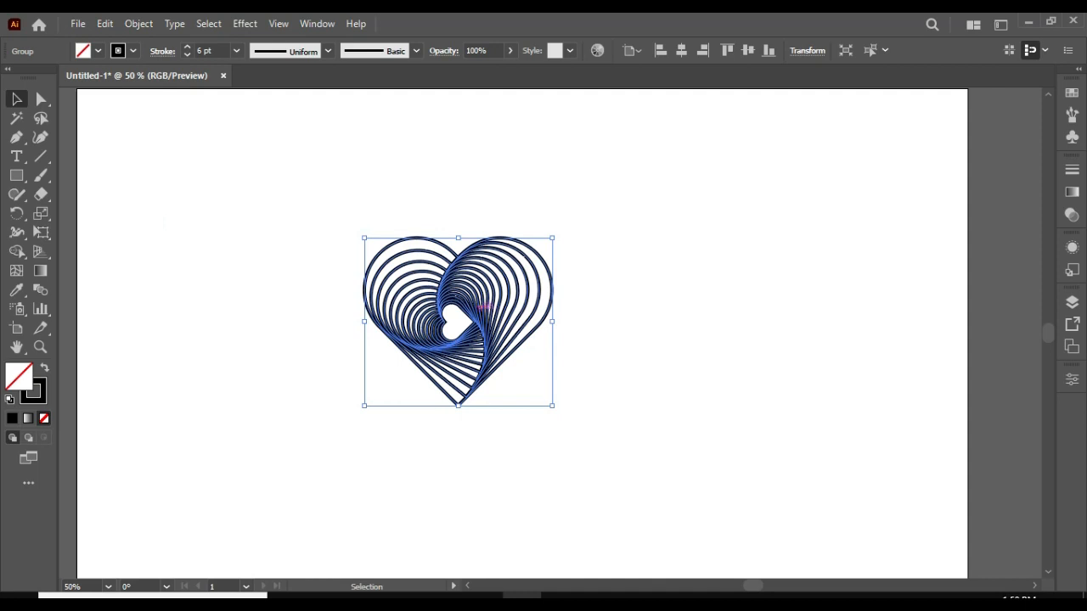
{"action": "left_click_drag", "start_coordinate": [485, 305], "coordinate": [562, 180]}
{"action": "left_click_drag", "start_coordinate": [621, 271], "coordinate": [586, 236]}
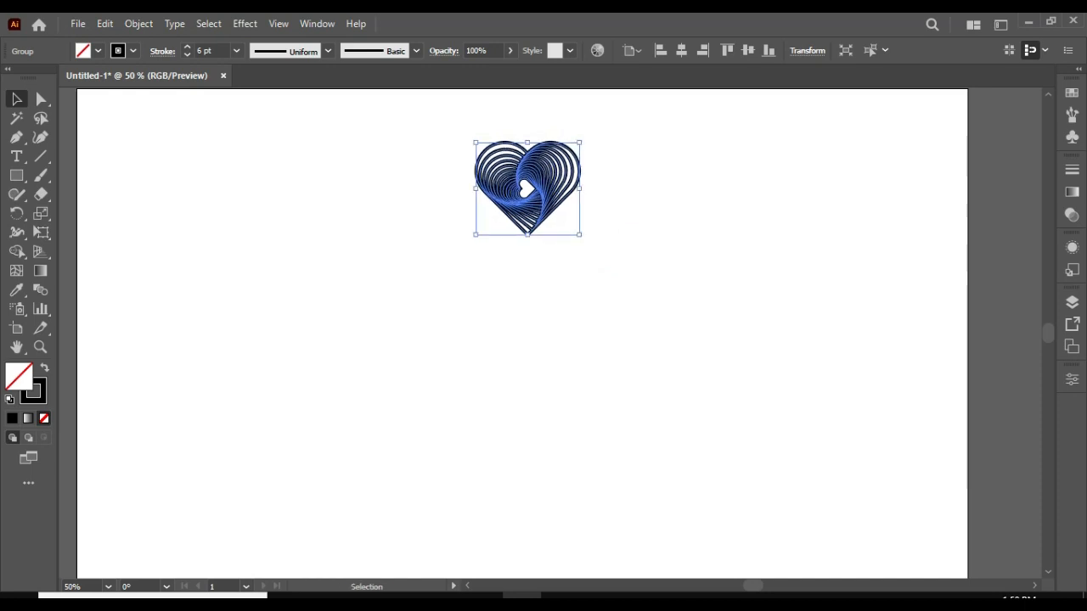
{"action": "left_click", "coordinate": [603, 270]}
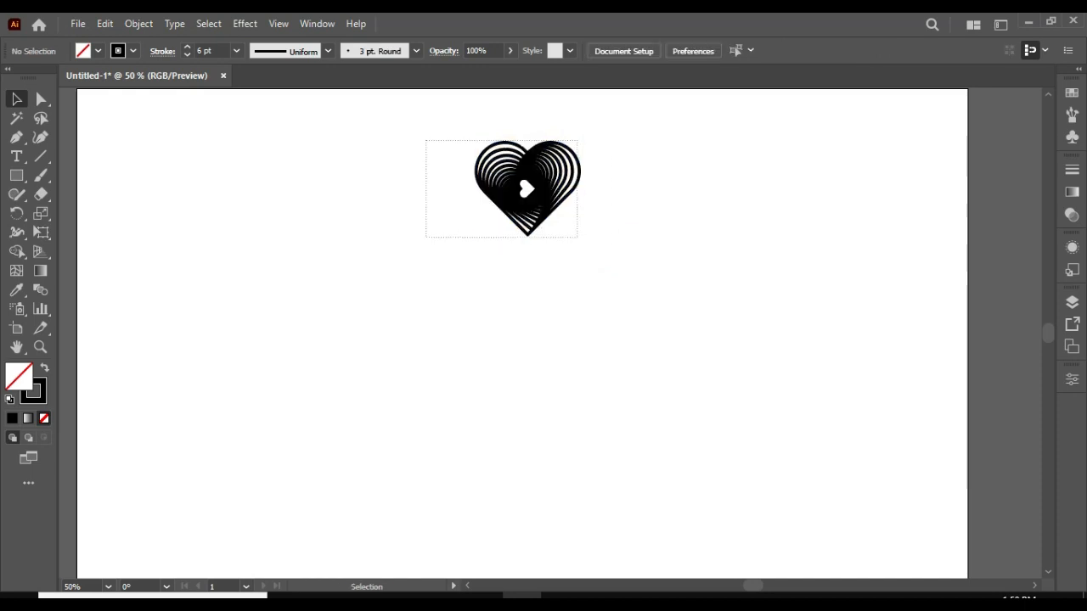
Apply a Transform effect to the swirled heart with 233 px horizontal and 84 px vertical move, -36° rotation and 9 copies.
{"action": "left_click", "coordinate": [513, 166]}
{"action": "left_click", "coordinate": [245, 24]}
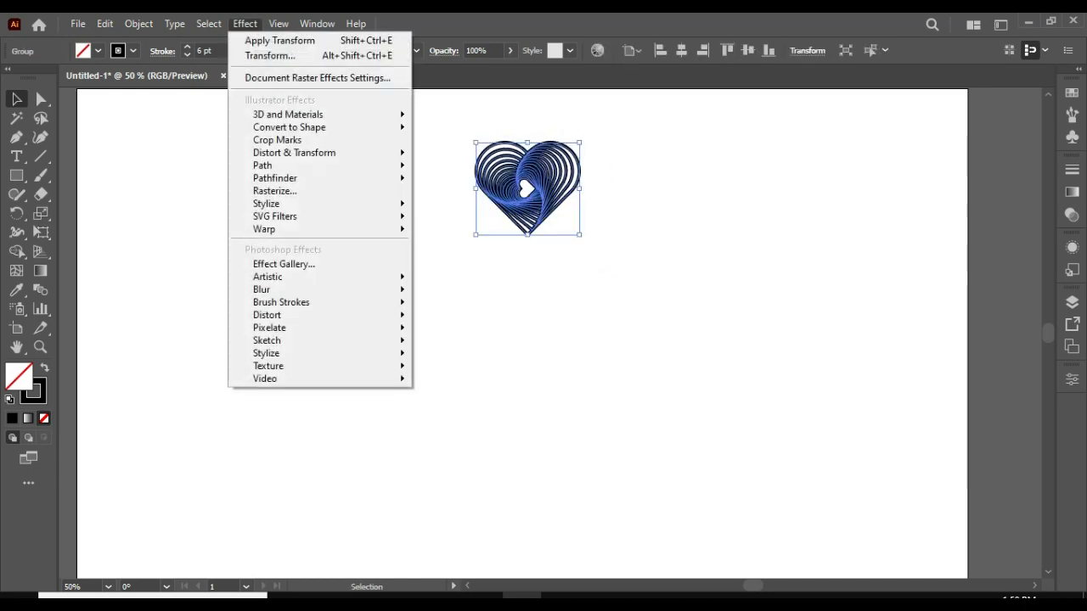
{"action": "mouse_move", "coordinate": [340, 153]}
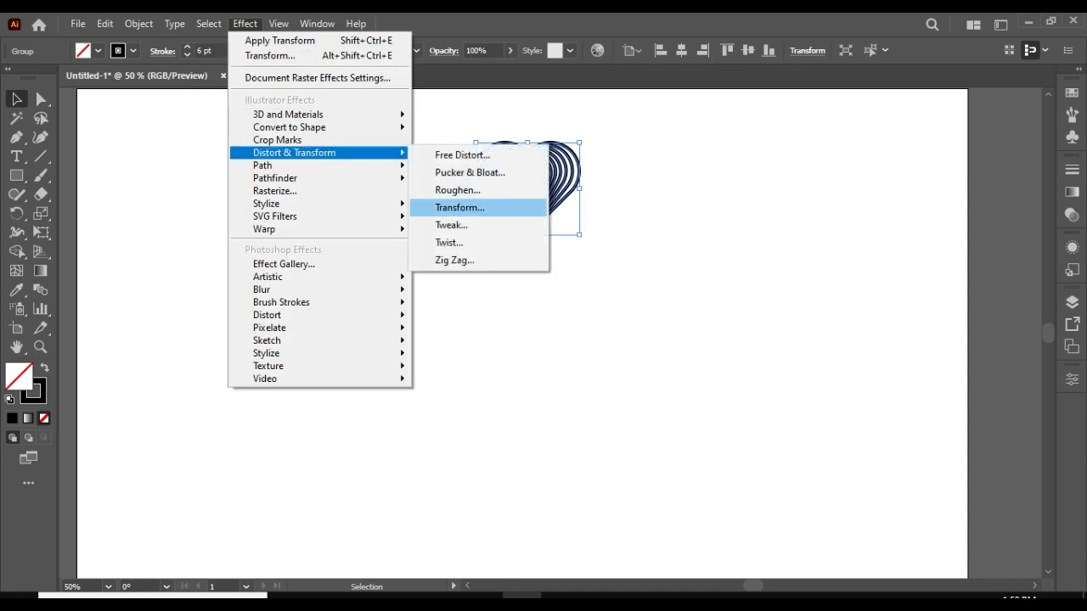
{"action": "left_click", "coordinate": [460, 207]}
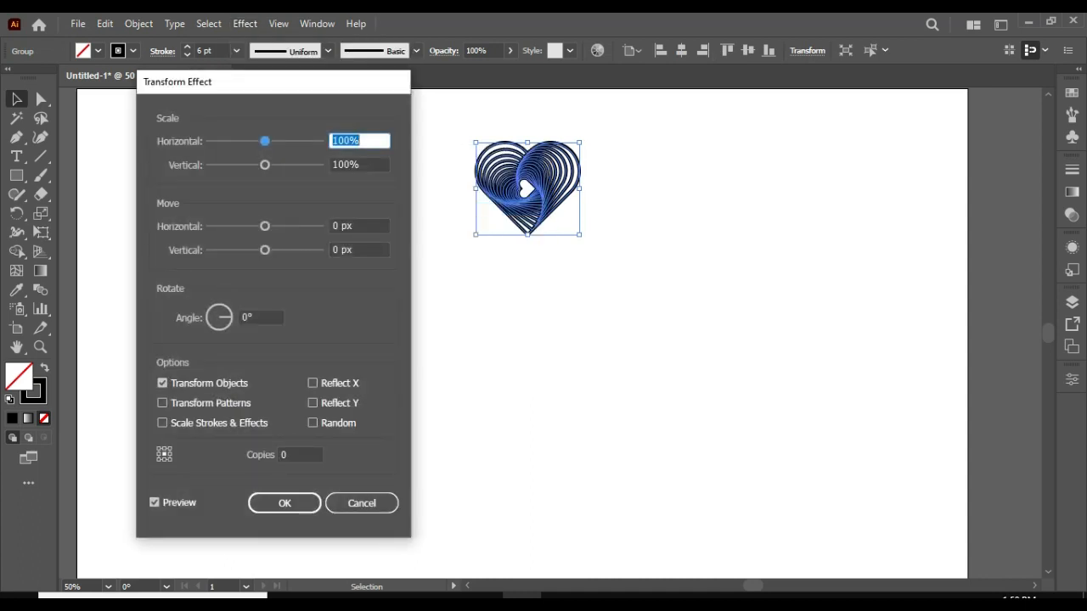
{"action": "key", "text": "Tab"}
{"action": "key", "text": "Tab"}
{"action": "type", "text": "233"}
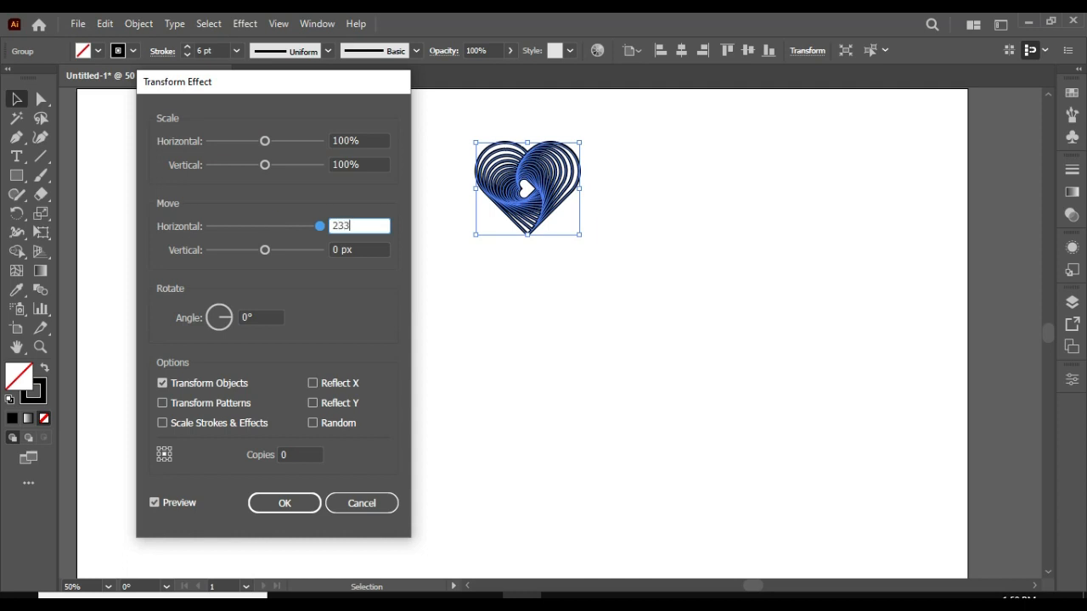
{"action": "key", "text": "Tab"}
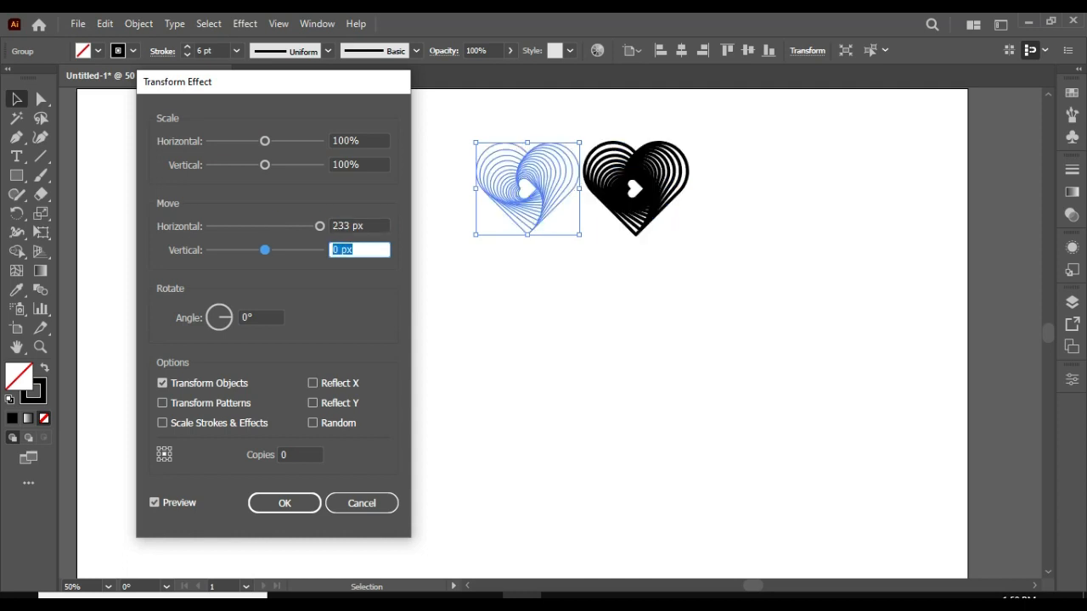
{"action": "type", "text": "84"}
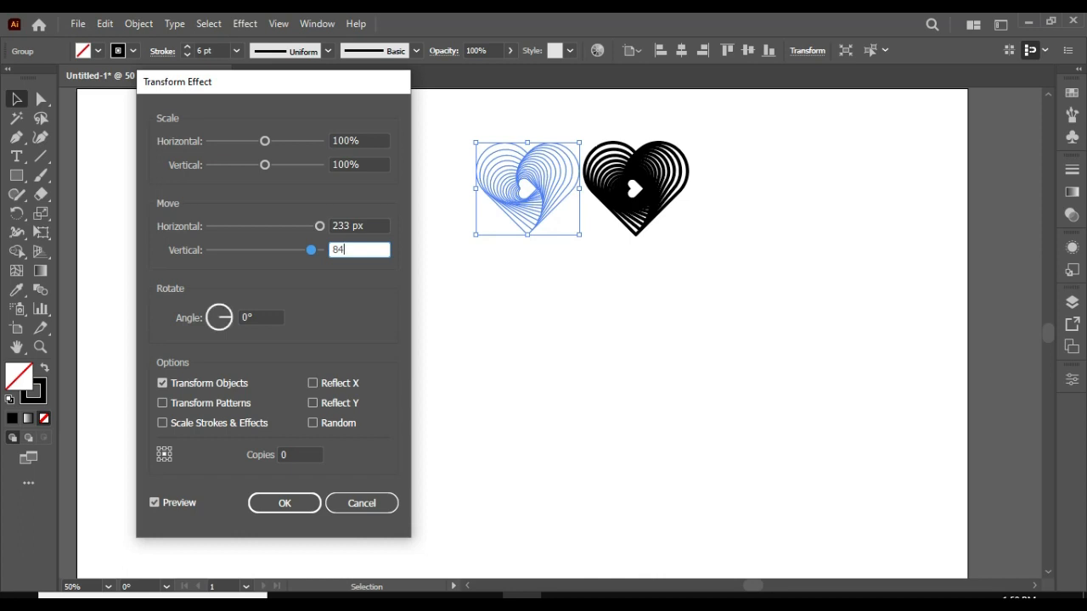
{"action": "key", "text": "Tab"}
{"action": "type", "text": "-36"}
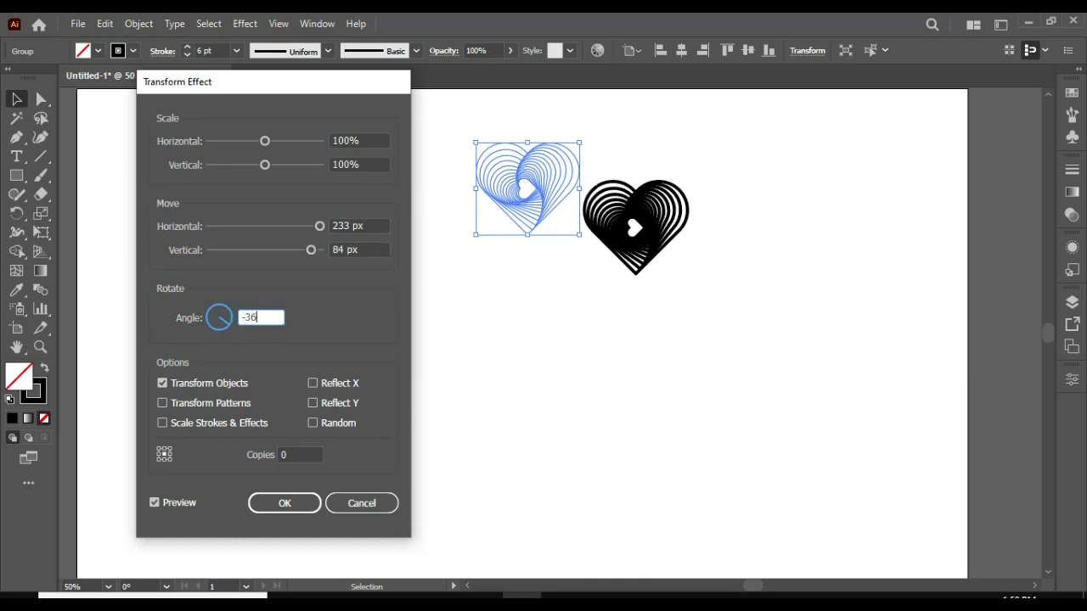
{"action": "key", "text": "Tab"}
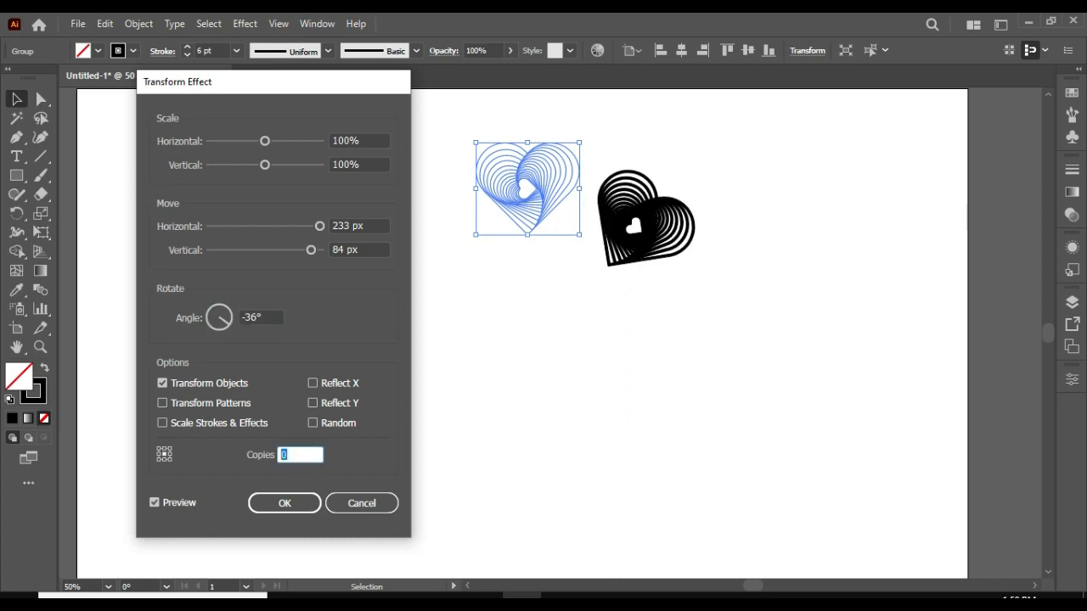
{"action": "type", "text": "9"}
{"action": "left_click", "coordinate": [285, 504]}
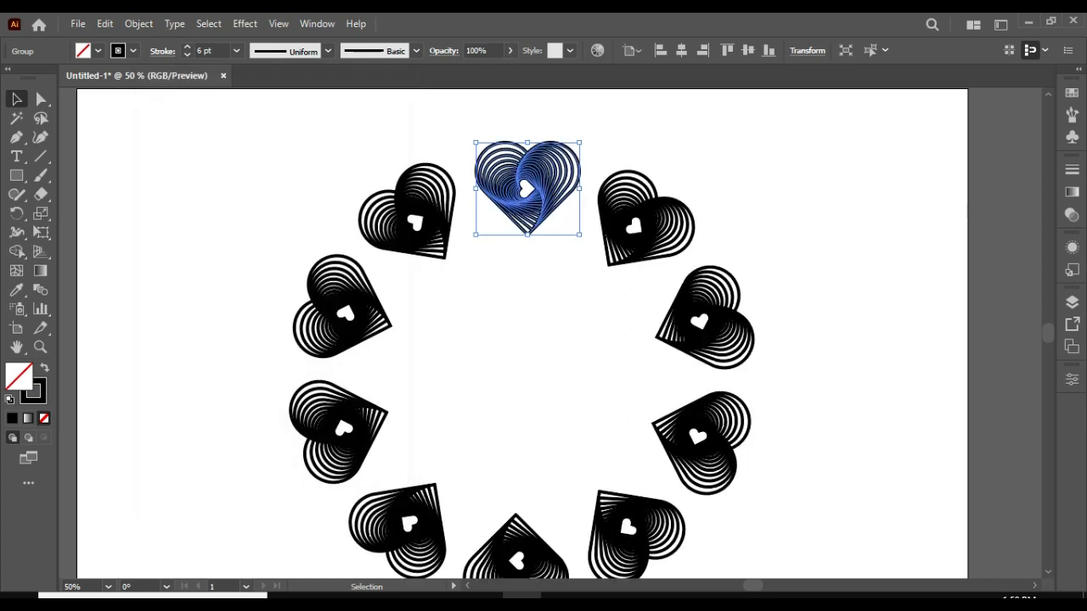
Expand the heart ring's appearance, scale it down around its centre to about 80% and move it up on the artboard.
{"action": "scroll", "coordinate": [522, 334], "scroll_direction": "down", "scroll_amount": 1}
{"action": "scroll", "coordinate": [522, 334], "scroll_direction": "down", "scroll_amount": 2}
{"action": "scroll", "coordinate": [522, 334], "scroll_direction": "up", "scroll_amount": 3}
{"action": "left_click", "coordinate": [138, 24]}
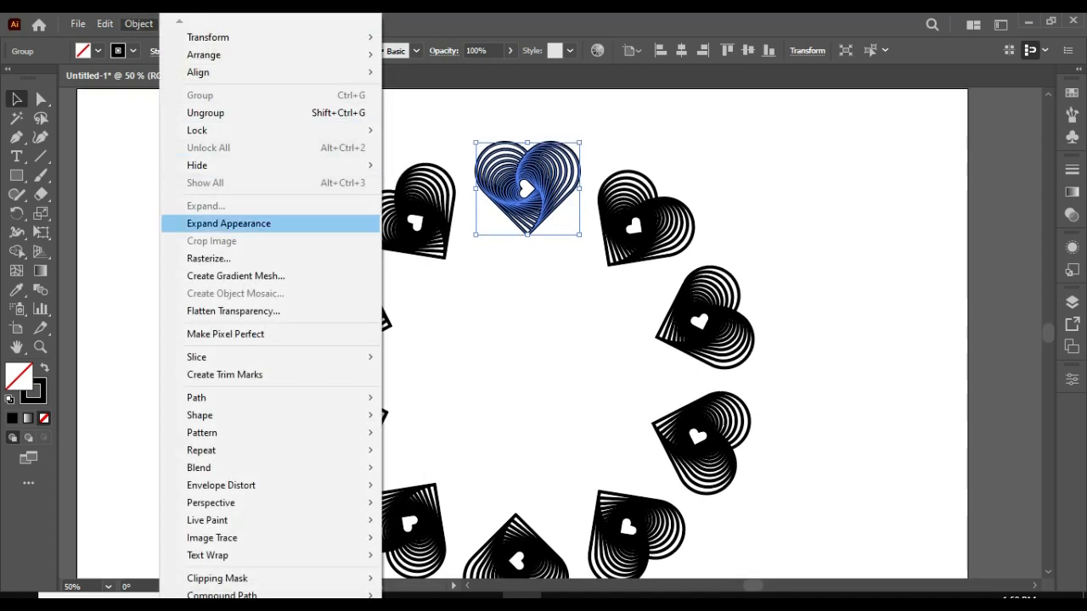
{"action": "left_click", "coordinate": [228, 224]}
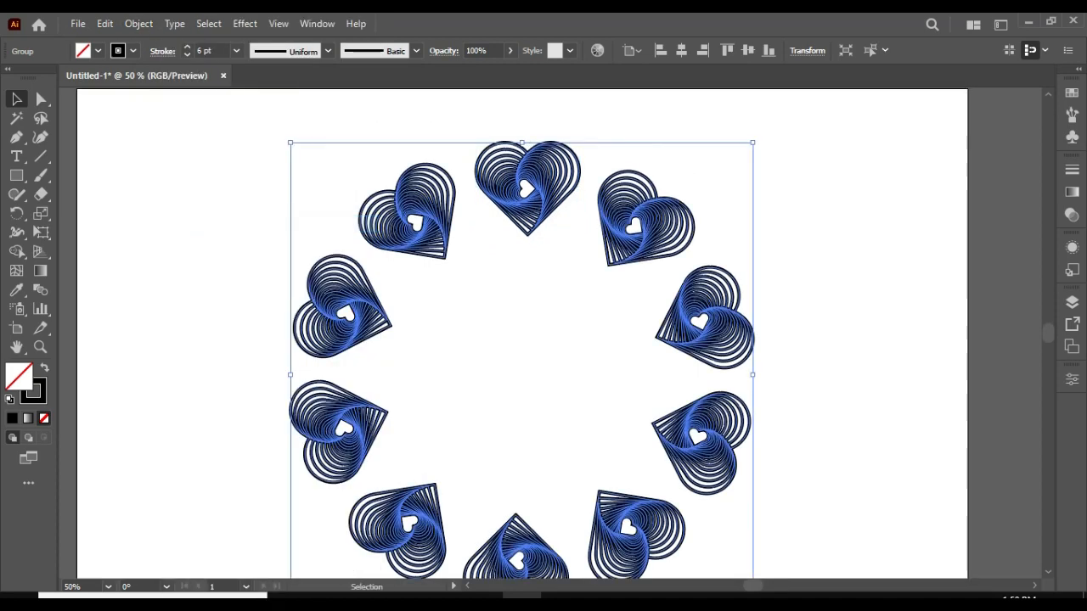
{"action": "left_click_drag", "start_coordinate": [290, 143], "coordinate": [337, 190]}
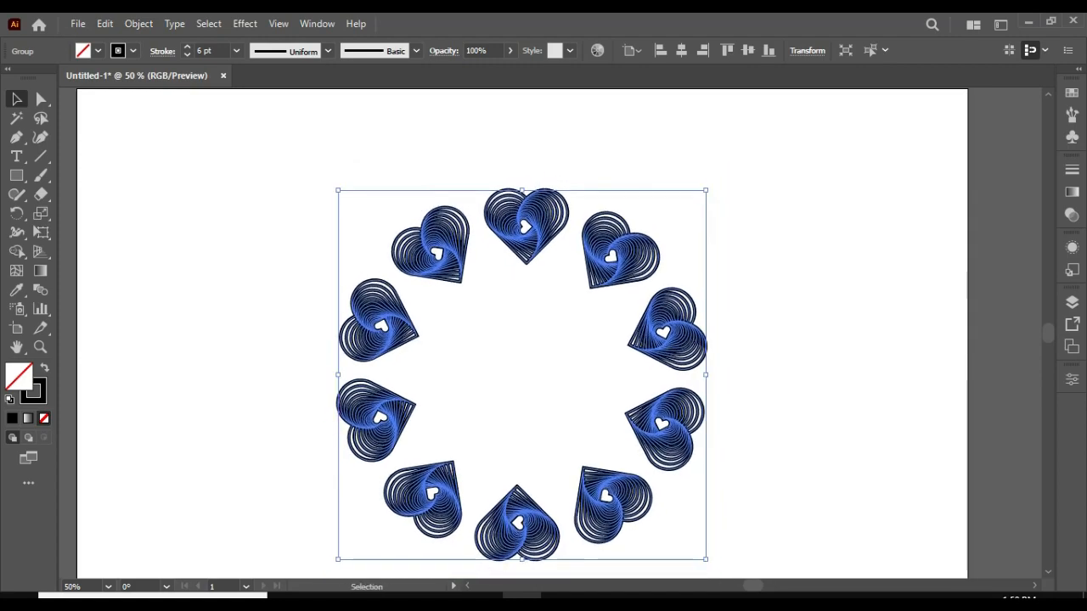
{"action": "left_click_drag", "start_coordinate": [537, 230], "coordinate": [538, 177]}
Examine the line density of the hearts around the ring at close range and at full view.
{"action": "key", "text": "a"}
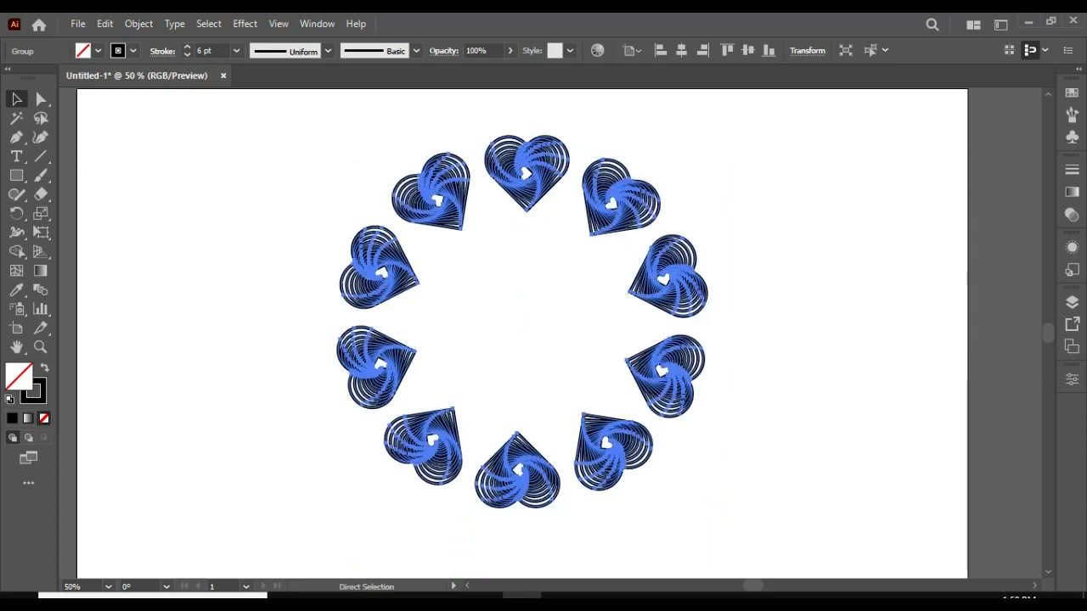
{"action": "key", "text": "ctrl+plus"}
{"action": "key", "text": "ctrl+plus"}
{"action": "key", "text": "ctrl+plus"}
{"action": "scroll", "coordinate": [550, 333], "scroll_direction": "up", "scroll_amount": 5}
{"action": "key", "text": "ctrl+shift+a"}
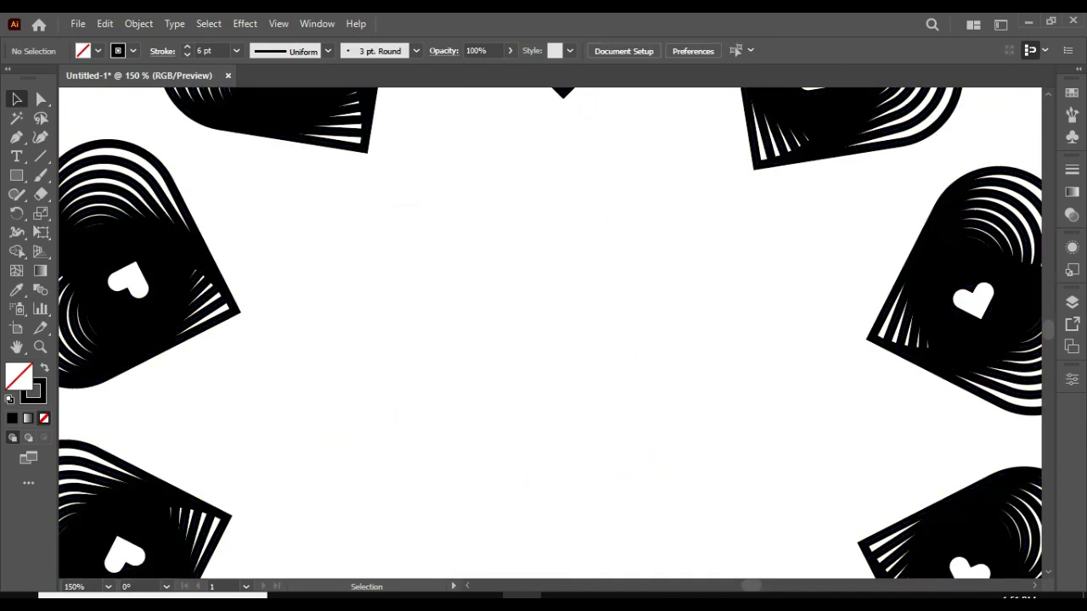
{"action": "left_click_drag", "start_coordinate": [406, 240], "coordinate": [432, 378]}
{"action": "key", "text": "ctrl+minus"}
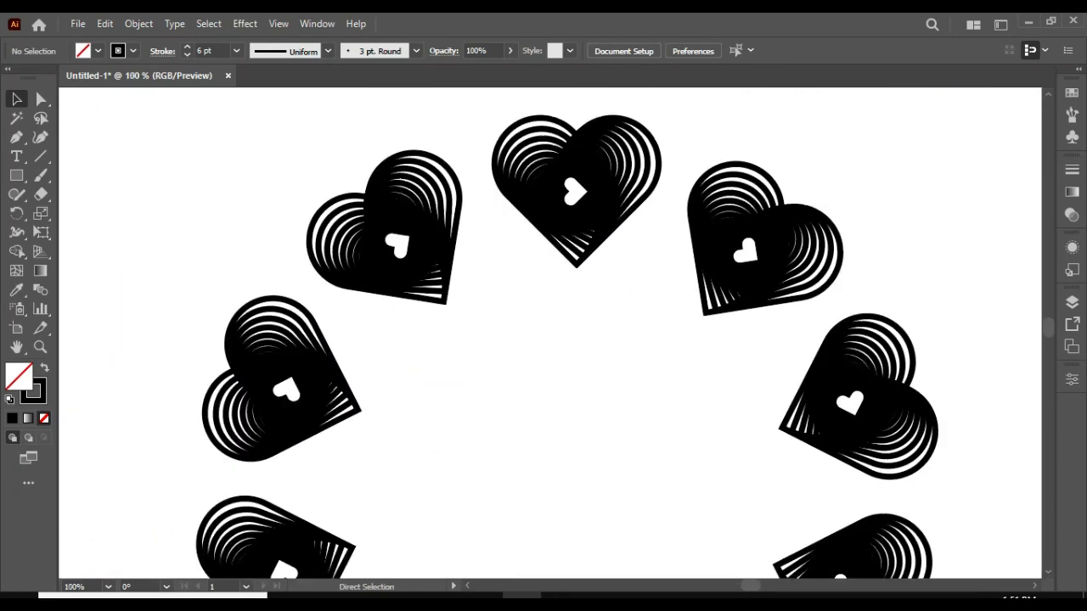
{"action": "key", "text": "ctrl+minus"}
{"action": "scroll", "coordinate": [550, 333], "scroll_direction": "down", "scroll_amount": 3}
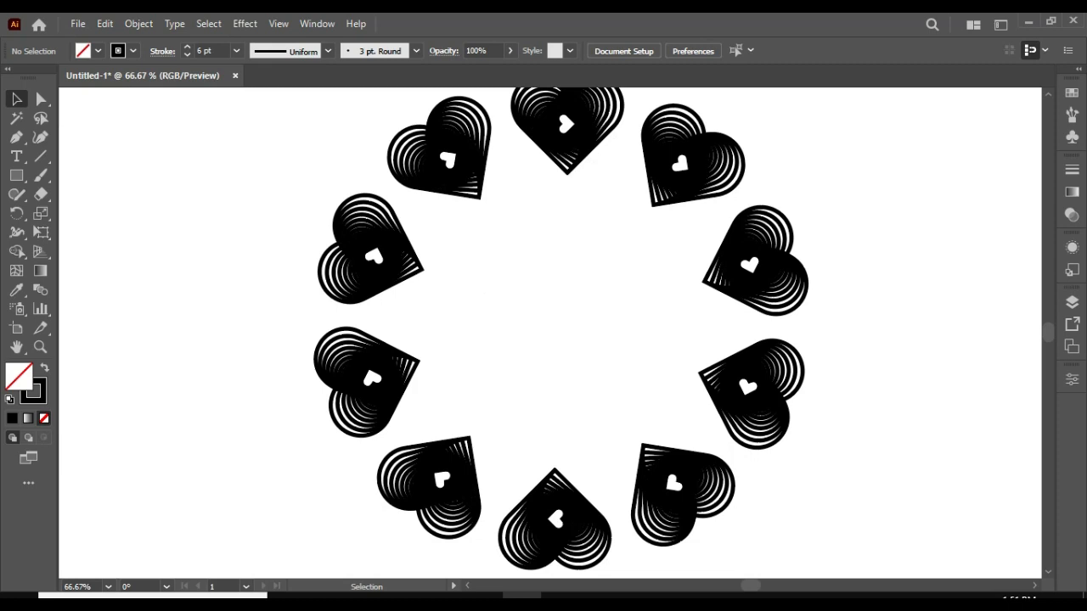
{"action": "key", "text": "ctrl+minus"}
{"action": "scroll", "coordinate": [559, 310], "scroll_direction": "up", "scroll_amount": 1}
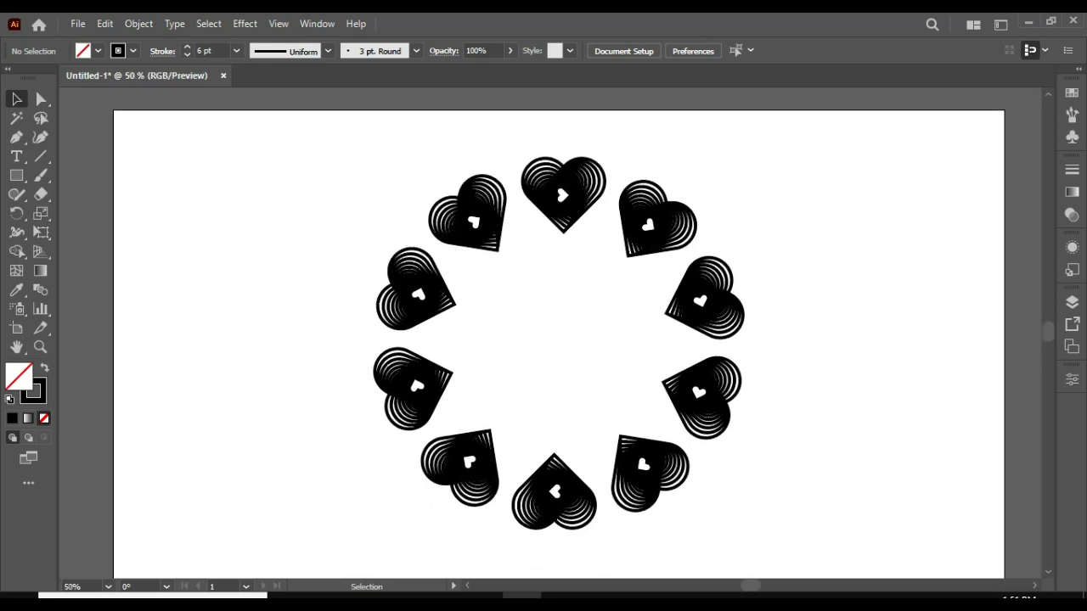
{"action": "left_click_drag", "start_coordinate": [556, 340], "coordinate": [535, 319]}
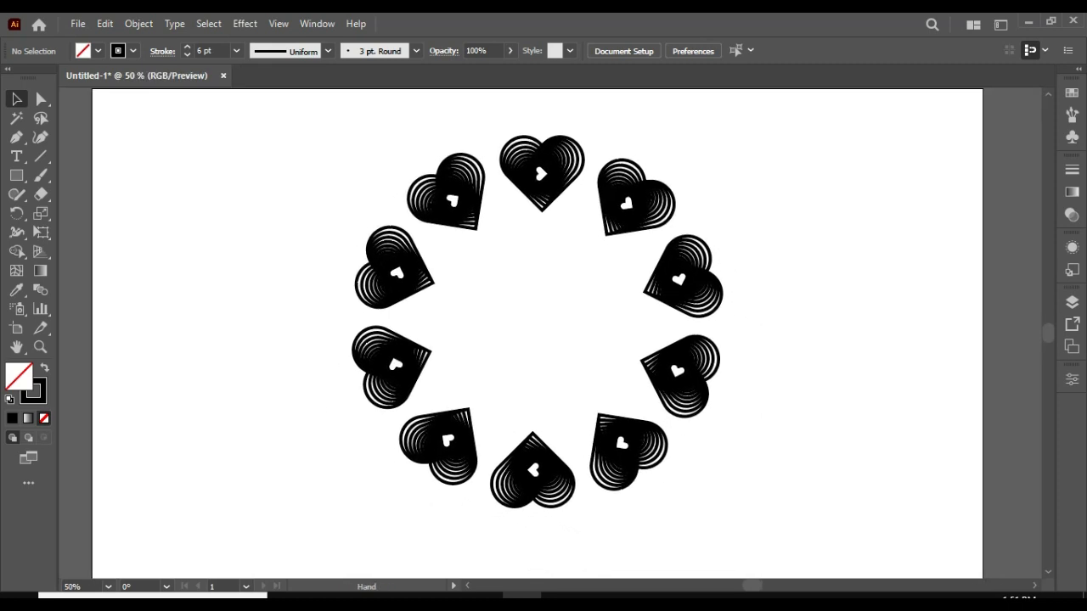
Reduce the stroke weight of the whole heart ring to 3 pt.
{"action": "left_click_drag", "start_coordinate": [255, 151], "coordinate": [825, 521]}
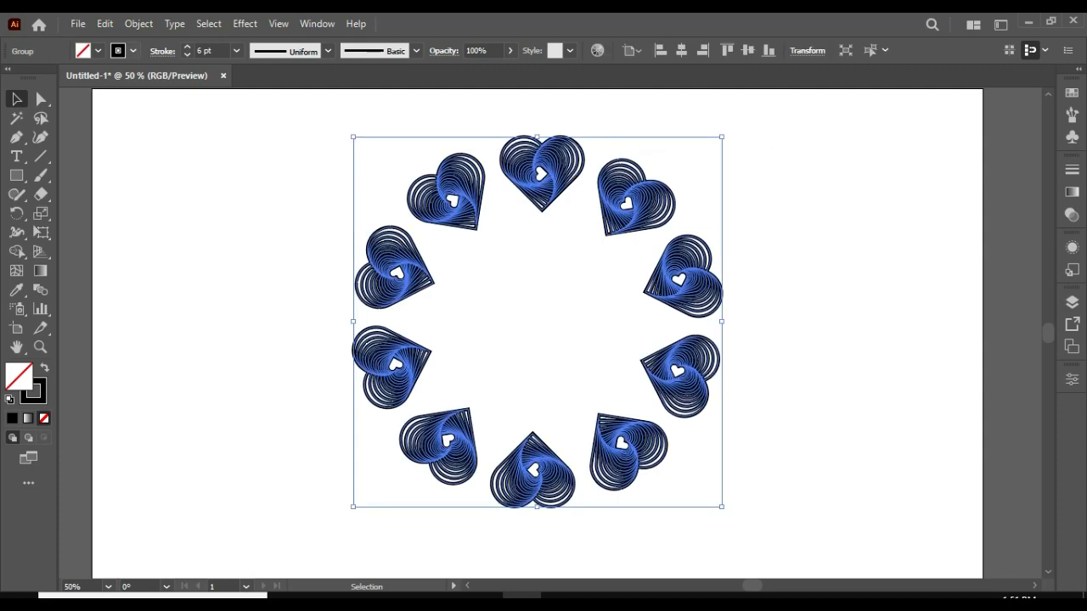
{"action": "left_click", "coordinate": [187, 54]}
{"action": "left_click", "coordinate": [187, 55]}
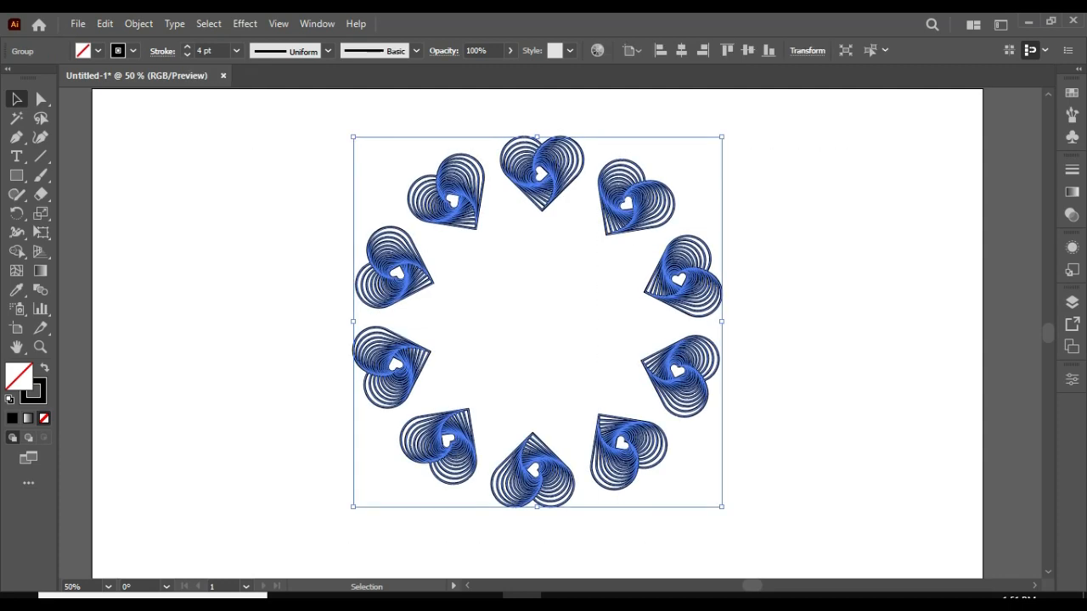
{"action": "key", "text": "ctrl+shift+a"}
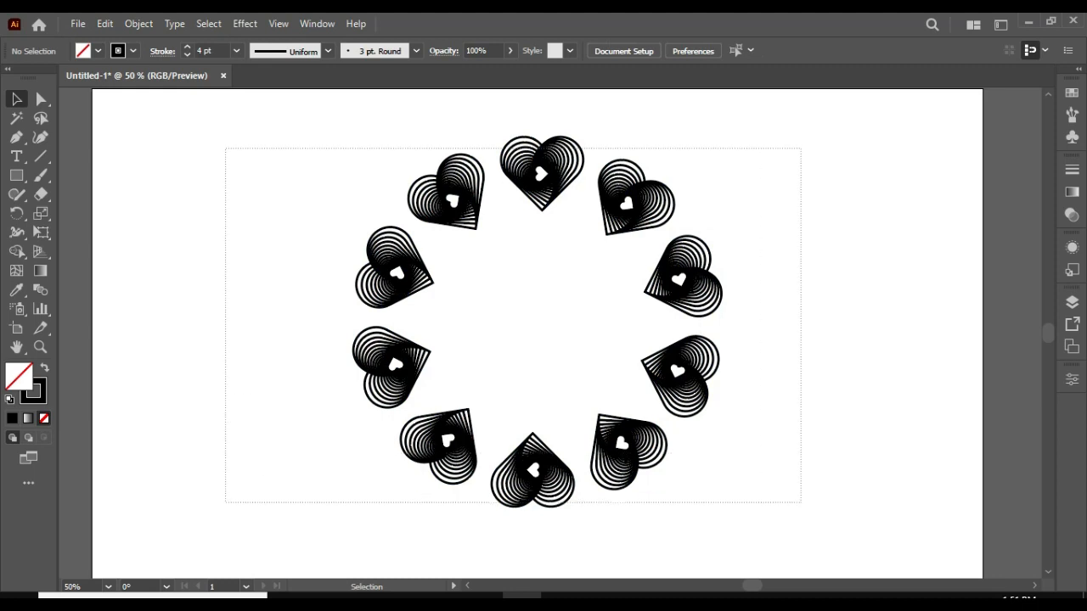
{"action": "key", "text": "ctrl+a"}
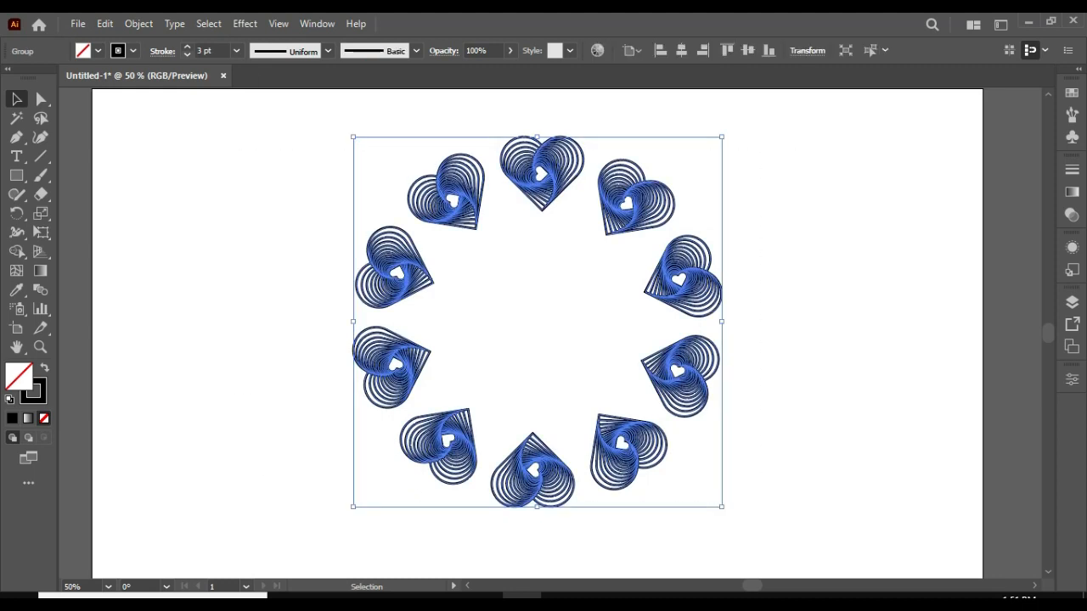
{"action": "key", "text": "ctrl+shift+a"}
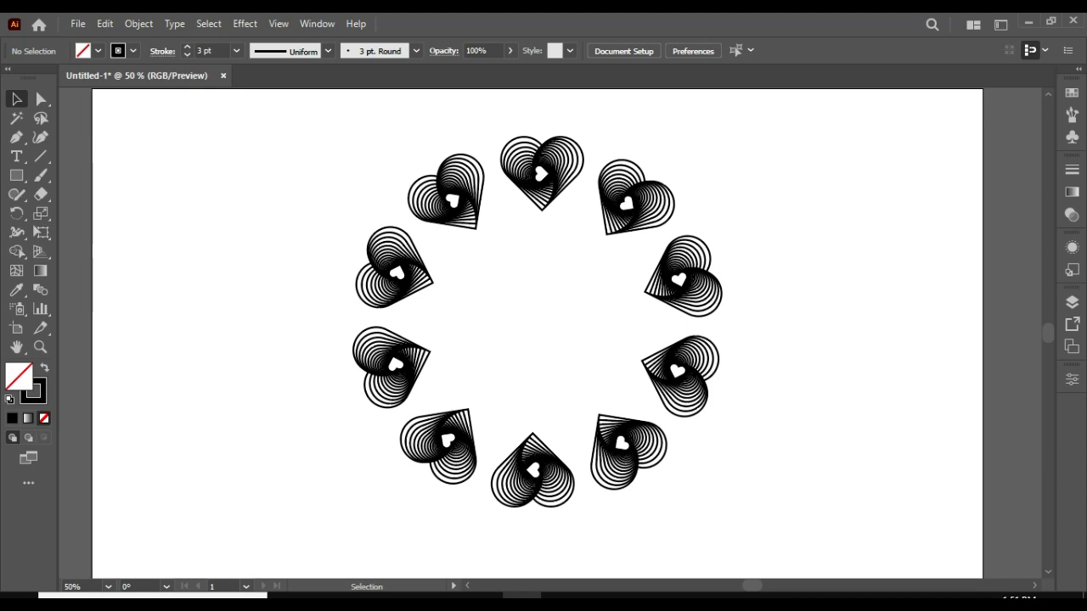
Copy the heart ring, paste it in front and scale the copy around its centre to about half size as an inner ring.
{"action": "left_click_drag", "start_coordinate": [411, 235], "coordinate": [839, 521]}
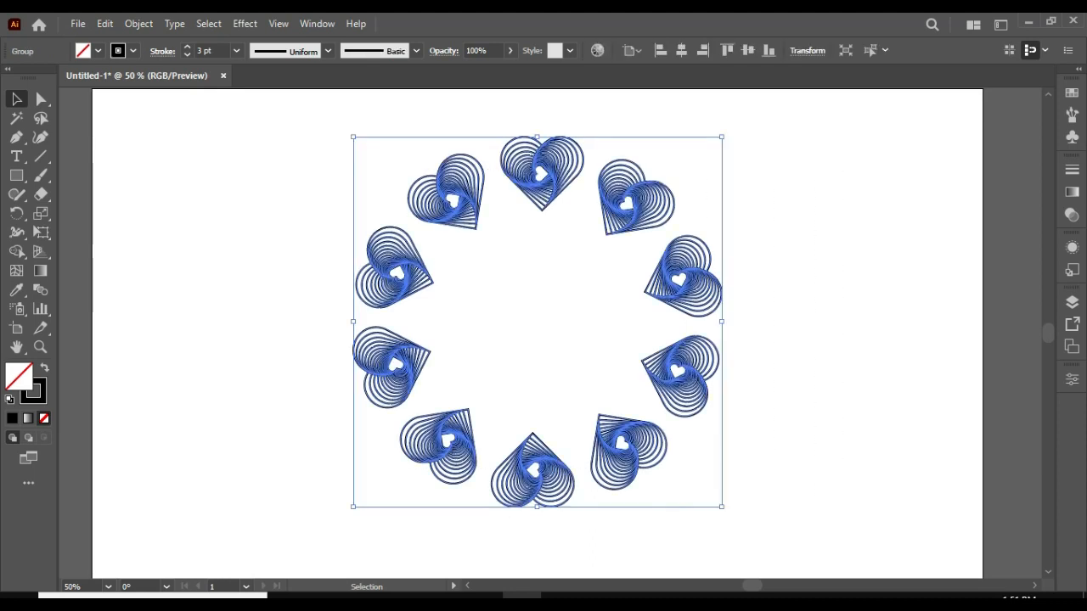
{"action": "left_click", "coordinate": [104, 24]}
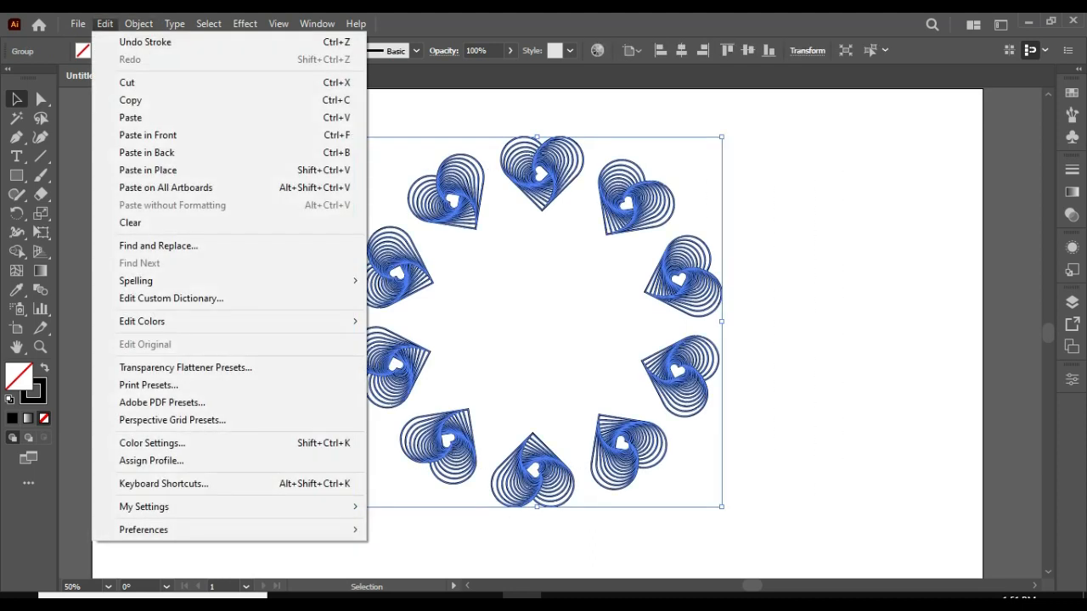
{"action": "left_click", "coordinate": [130, 100]}
{"action": "left_click", "coordinate": [105, 24]}
{"action": "left_click", "coordinate": [148, 135]}
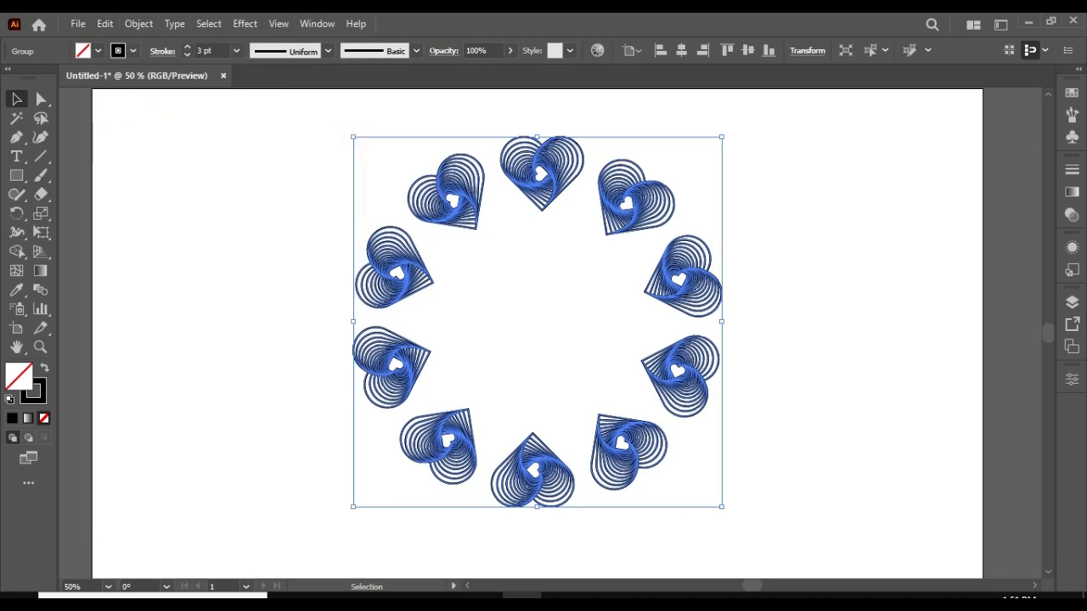
{"action": "left_click_drag", "start_coordinate": [721, 507], "coordinate": [630, 416]}
{"action": "key", "text": "ctrl+shift+a"}
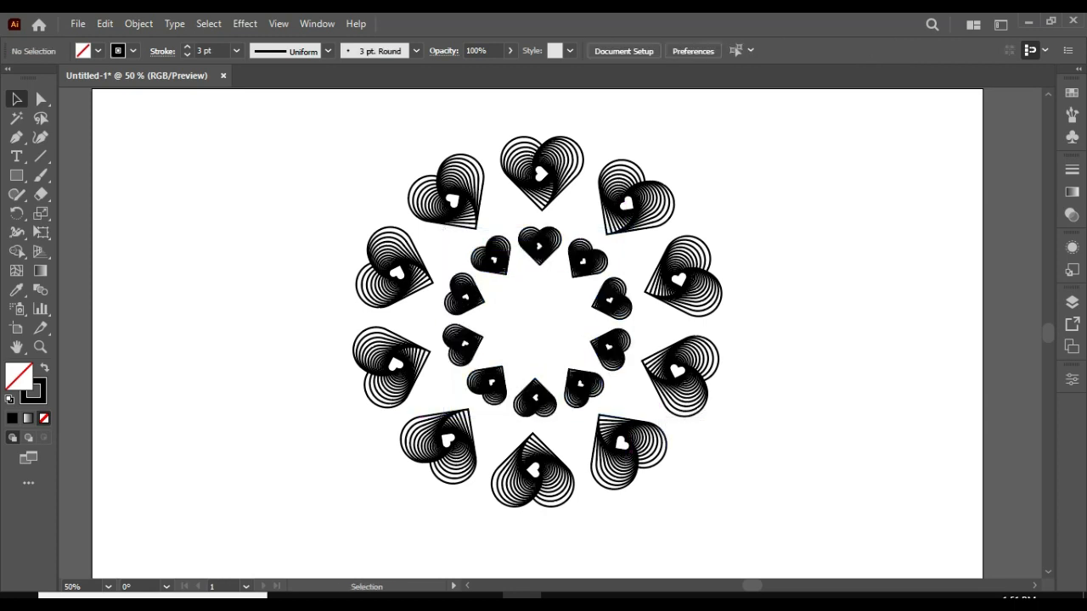
Scale both heart rings together around their centre to about 78% and move them up on the artboard.
{"action": "scroll", "coordinate": [544, 331], "scroll_direction": "down", "scroll_amount": 2}
{"action": "scroll", "coordinate": [544, 331], "scroll_direction": "up", "scroll_amount": 3}
{"action": "left_click_drag", "start_coordinate": [293, 171], "coordinate": [747, 172]}
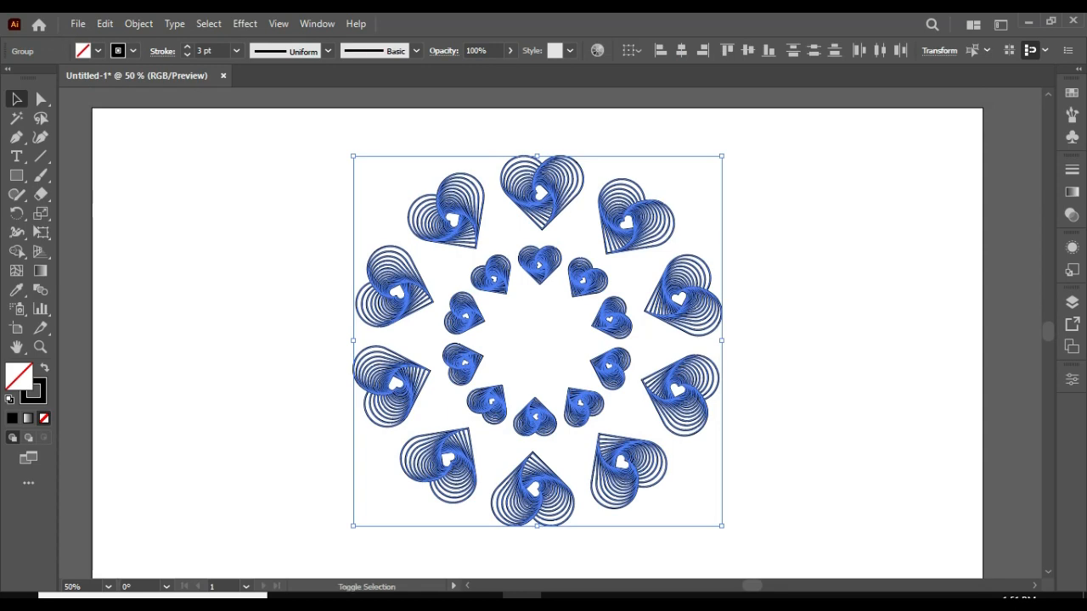
{"action": "left_click_drag", "start_coordinate": [721, 526], "coordinate": [681, 484]}
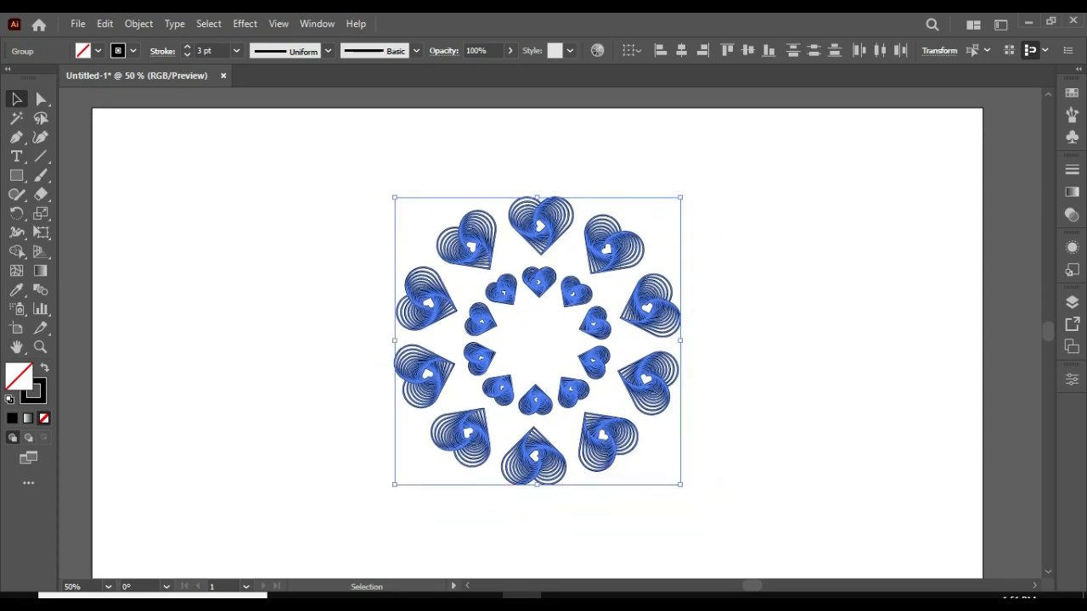
{"action": "left_click_drag", "start_coordinate": [586, 291], "coordinate": [582, 254]}
{"action": "left_click", "coordinate": [681, 311]}
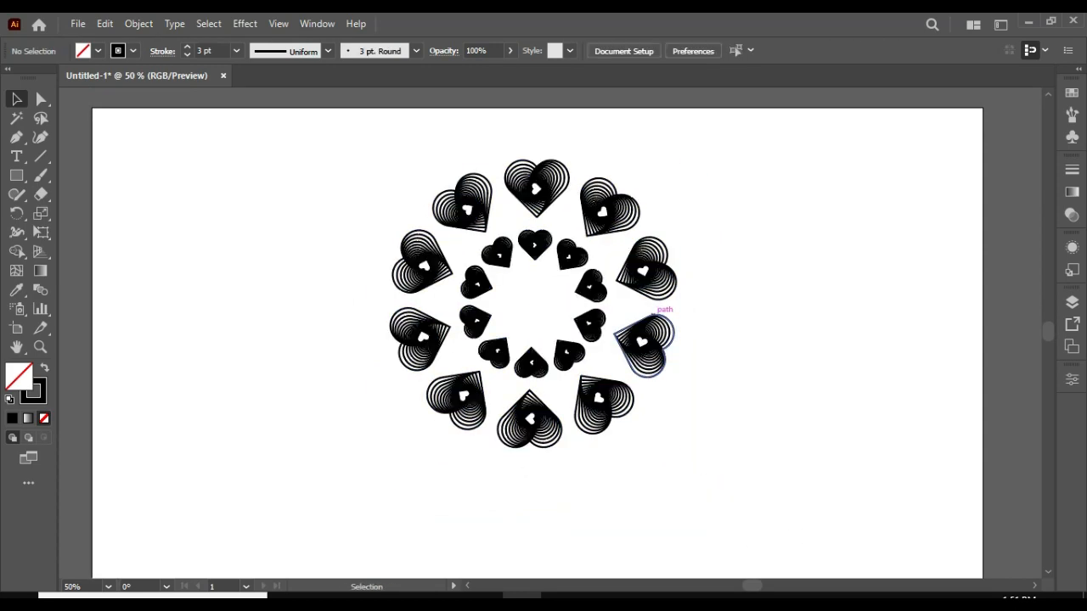
Set the stroke weight of the inner heart ring to 1 pt.
{"action": "left_click", "coordinate": [535, 246]}
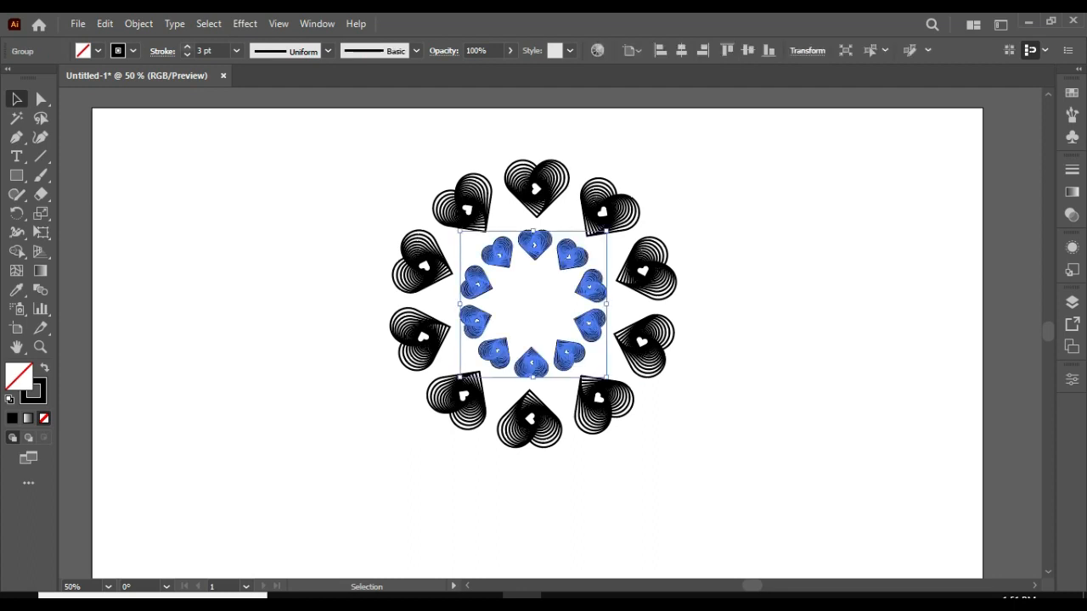
{"action": "left_click", "coordinate": [187, 55]}
{"action": "left_click", "coordinate": [187, 55]}
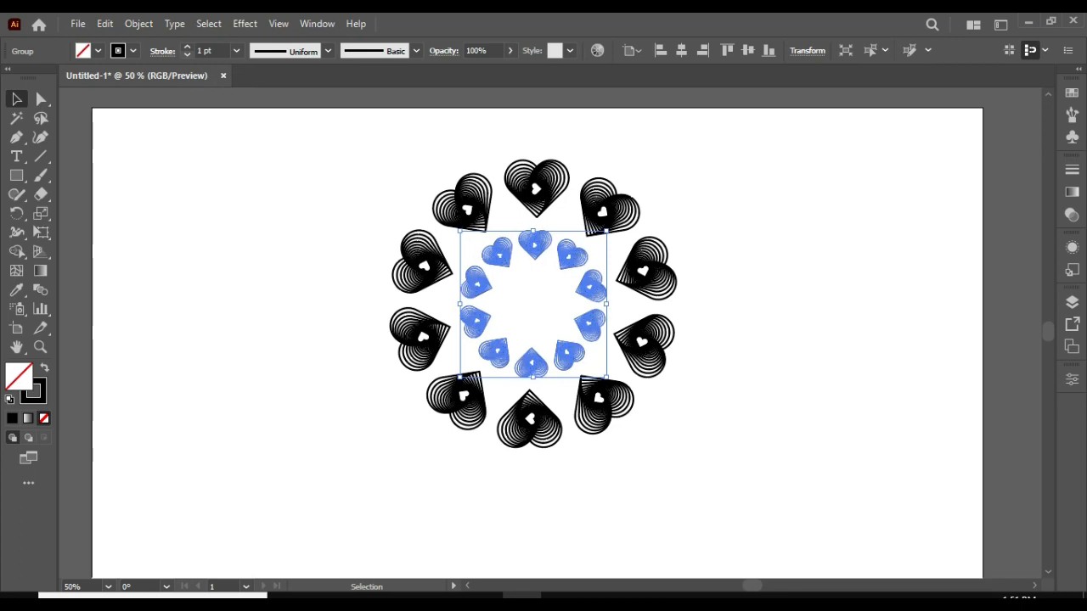
{"action": "key", "text": "ctrl+shift+a"}
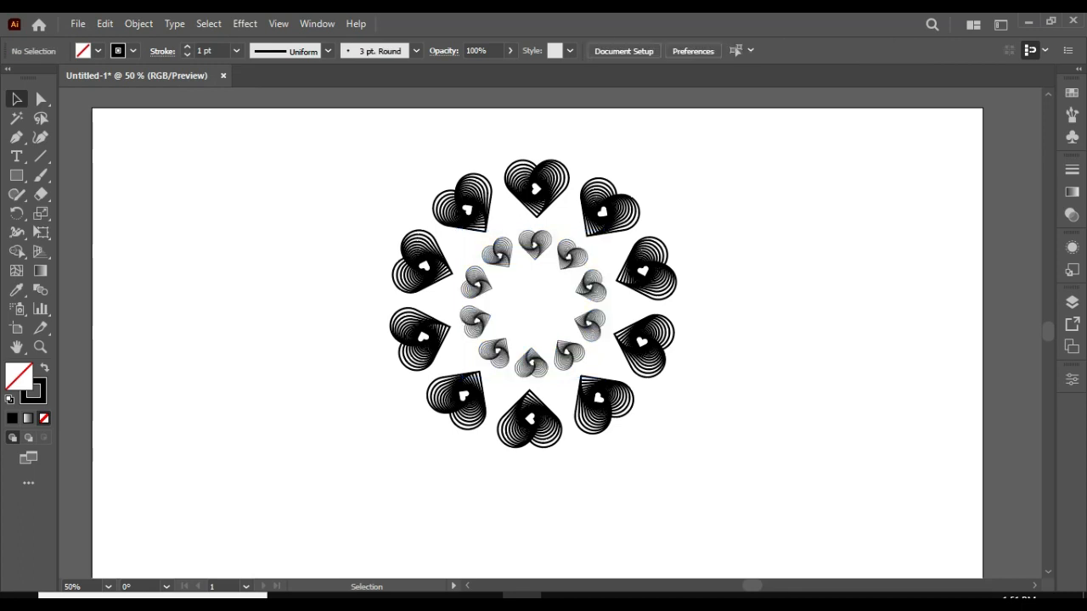
Draw a circle with the Ellipse tool on the empty artboard area to the left of the heart rings.
{"action": "scroll", "coordinate": [536, 340], "scroll_direction": "down", "scroll_amount": 1}
{"action": "left_click", "coordinate": [16, 175]}
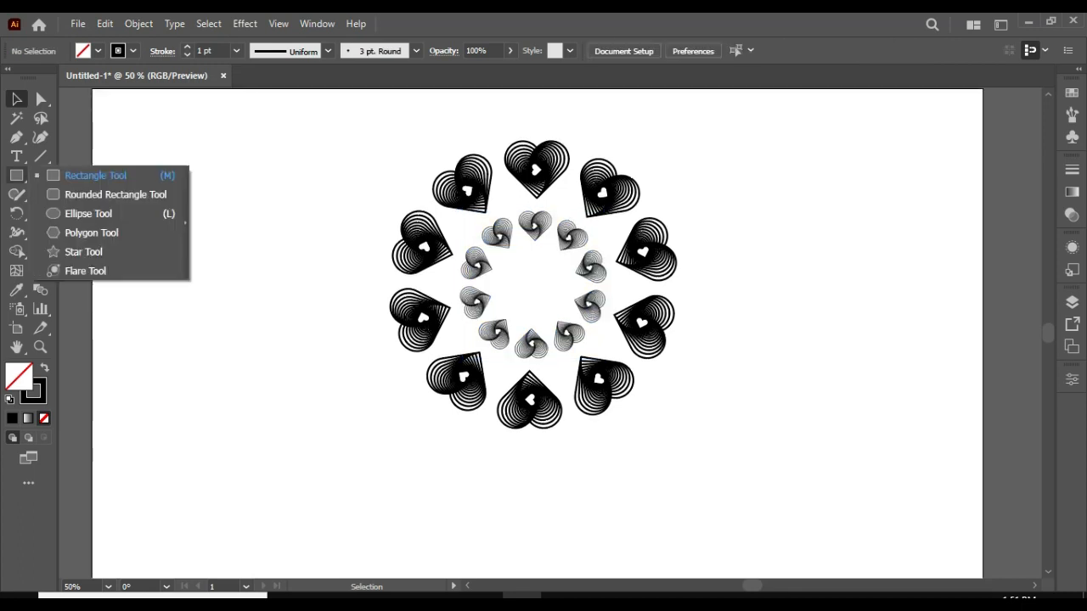
{"action": "left_click", "coordinate": [88, 213]}
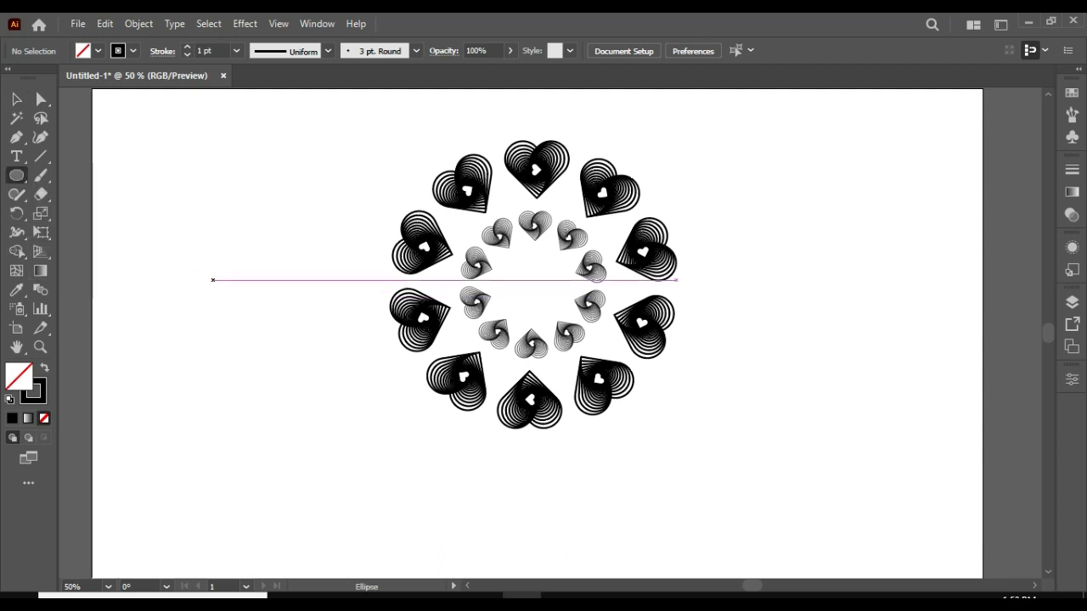
{"action": "left_click_drag", "start_coordinate": [183, 200], "coordinate": [383, 399]}
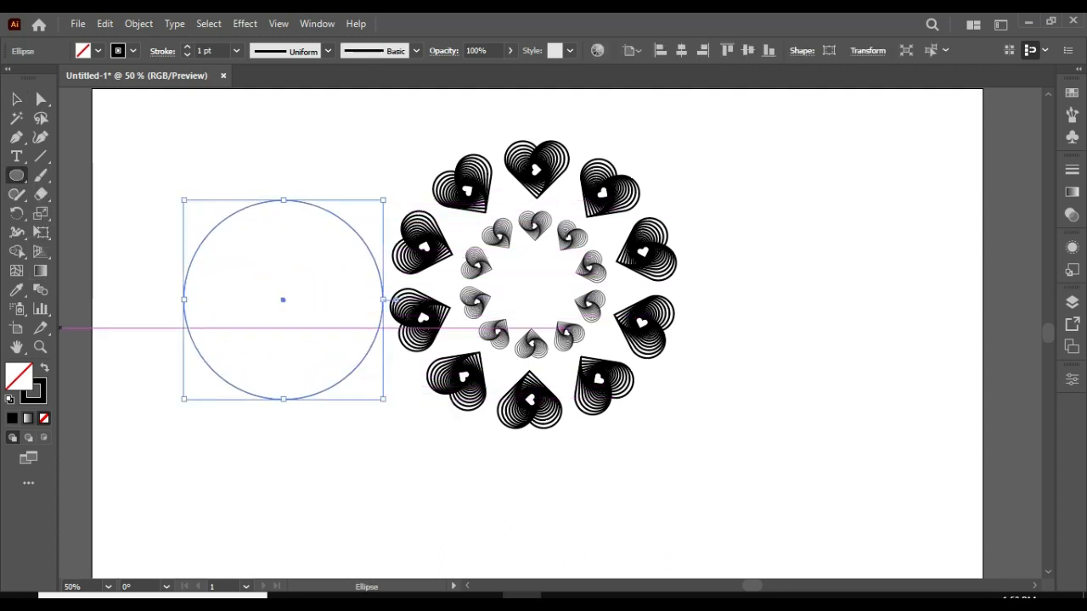
Fill the circle with a radial gradient from black in the centre to white at the edge, with its midpoint at about 36%.
{"action": "left_click", "coordinate": [28, 418]}
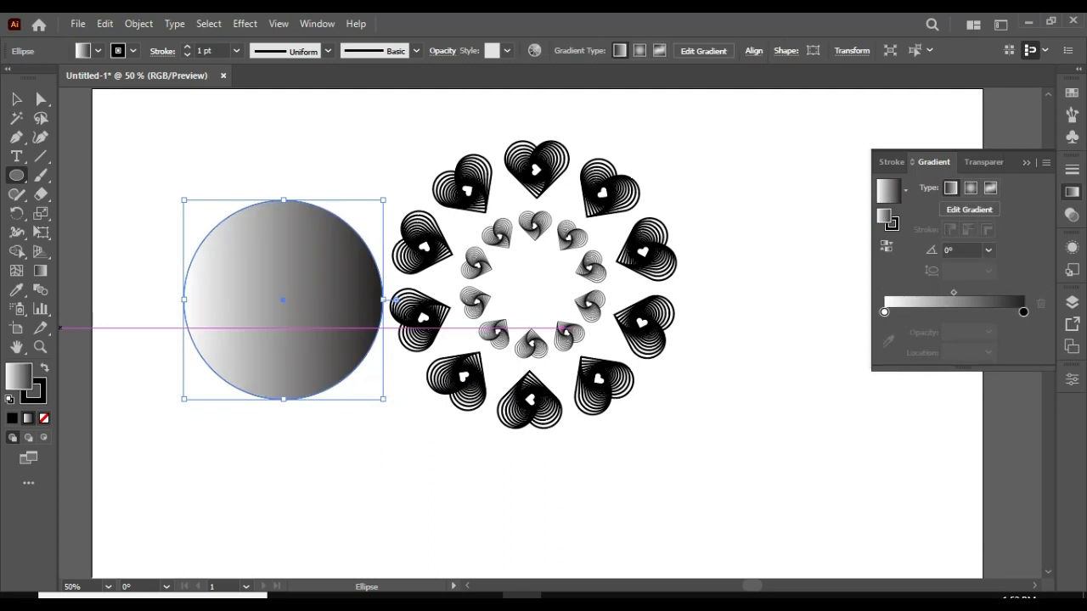
{"action": "mouse_move", "coordinate": [1023, 312]}
{"action": "left_mouse_down"}
{"action": "mouse_move", "coordinate": [886, 312]}
{"action": "mouse_move", "coordinate": [1023, 311]}
{"action": "left_mouse_up"}
{"action": "left_click_drag", "start_coordinate": [923, 312], "coordinate": [884, 311]}
{"action": "left_click", "coordinate": [971, 188]}
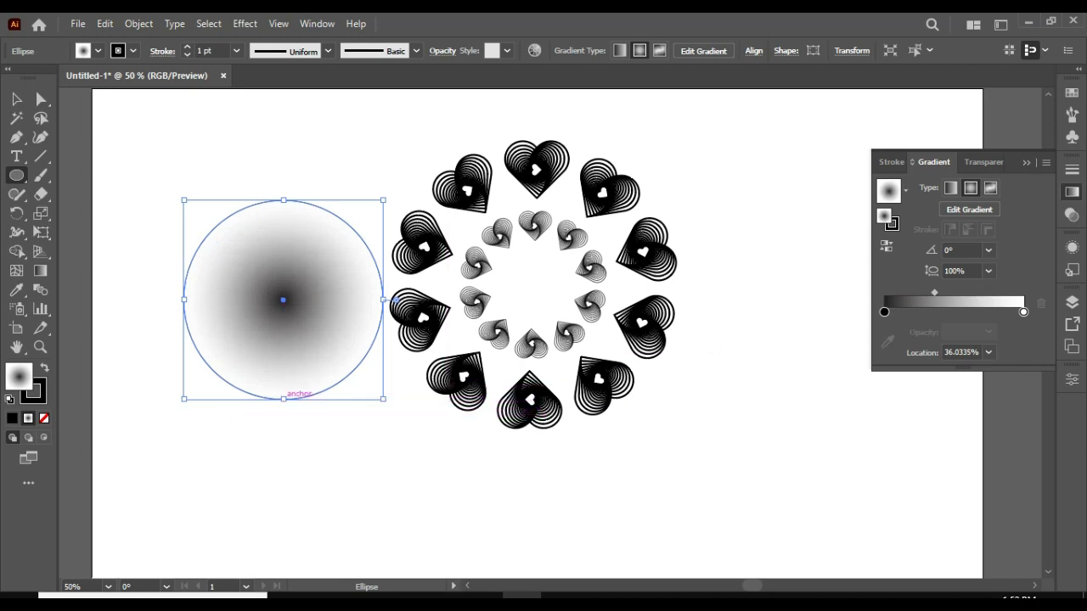
Flatten the gradient circle vertically into a thin horizontal ellipse and remove its stroke.
{"action": "left_click_drag", "start_coordinate": [283, 398], "coordinate": [284, 233]}
{"action": "left_click", "coordinate": [39, 397]}
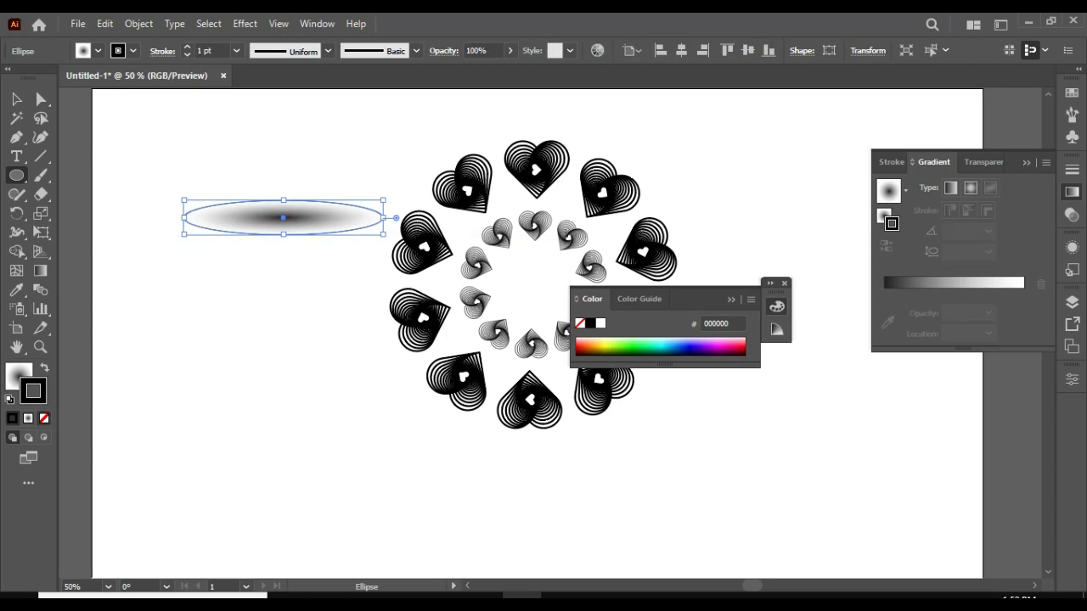
{"action": "left_click", "coordinate": [44, 418]}
{"action": "key", "text": "x"}
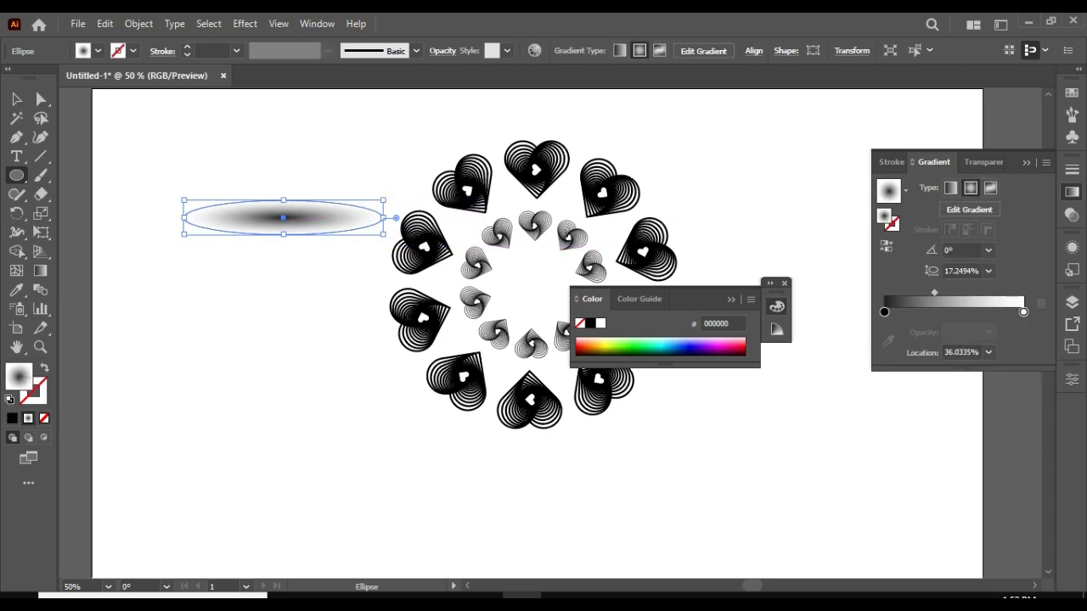
{"action": "left_click", "coordinate": [731, 299]}
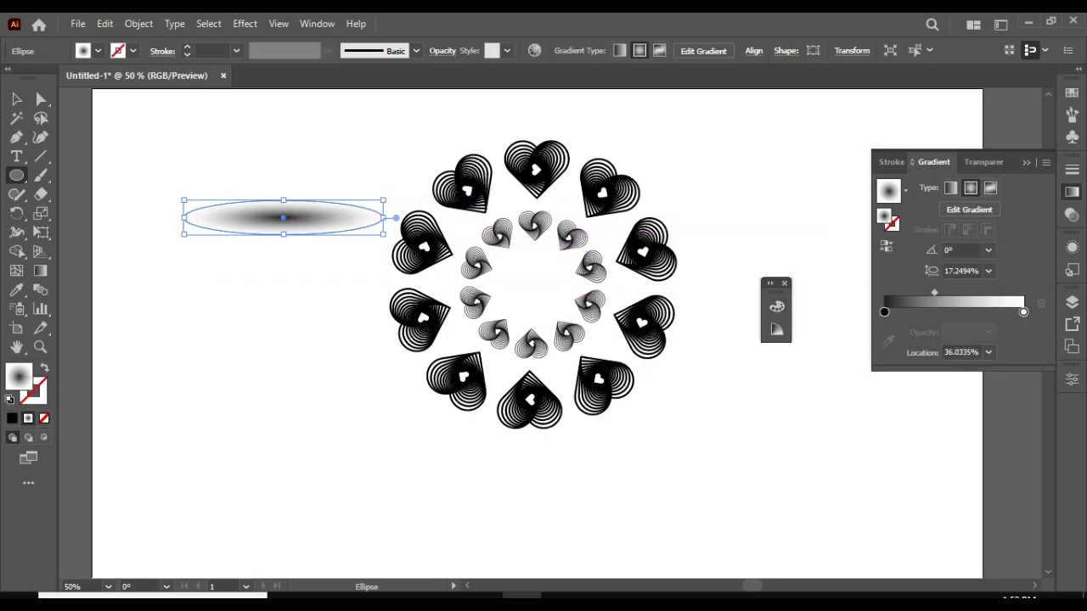
{"action": "left_click", "coordinate": [771, 284]}
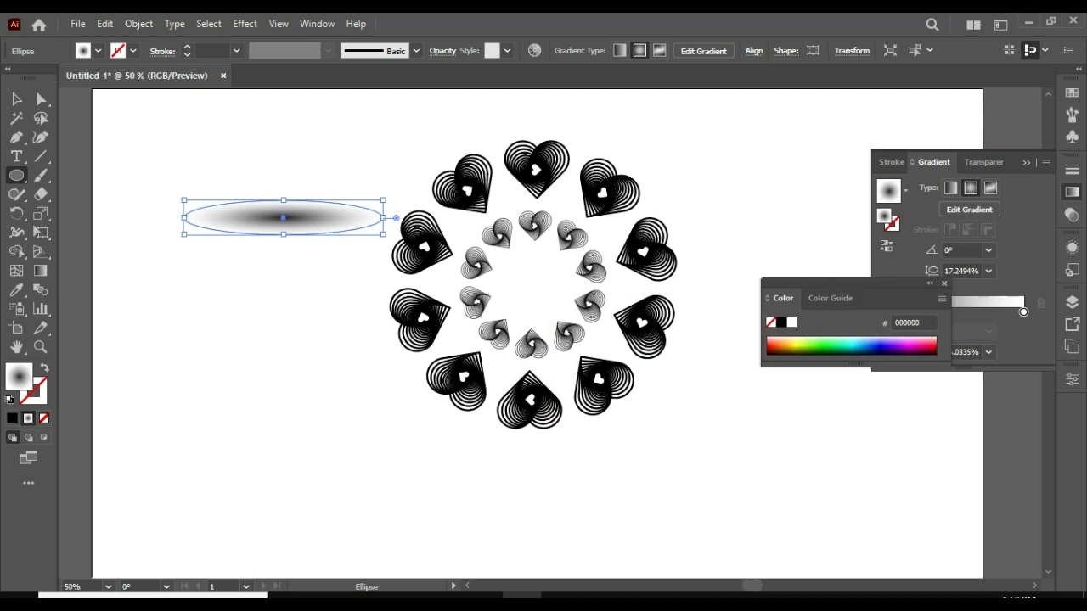
{"action": "left_click", "coordinate": [944, 283]}
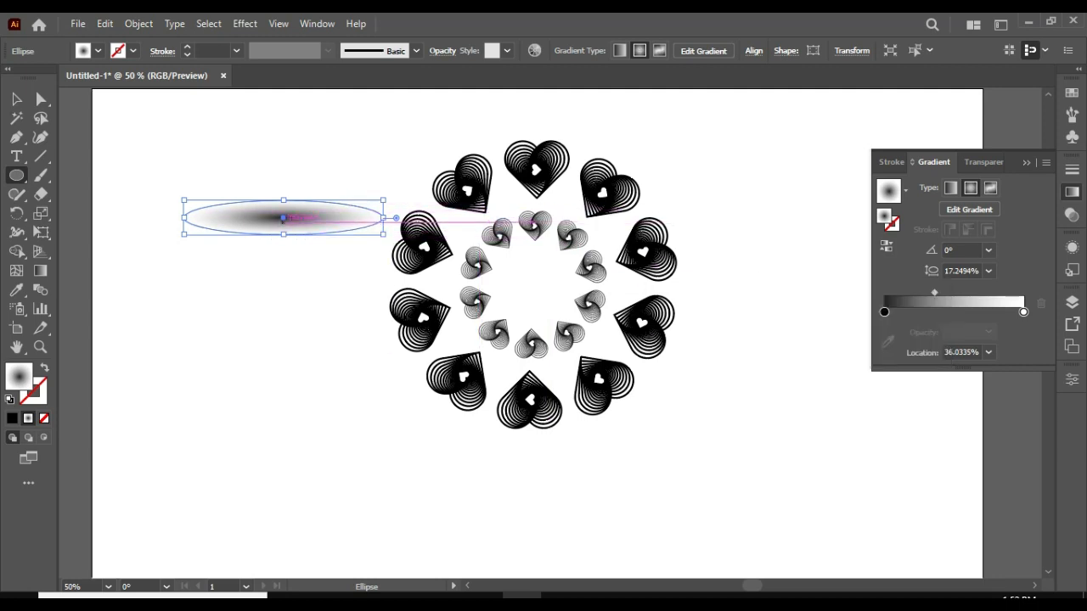
Move the gradient ellipse onto the lowest heart of the outer ring and send it to the back as a shadow.
{"action": "key", "text": "v"}
{"action": "left_click_drag", "start_coordinate": [293, 216], "coordinate": [544, 417]}
{"action": "right_click", "coordinate": [536, 418]}
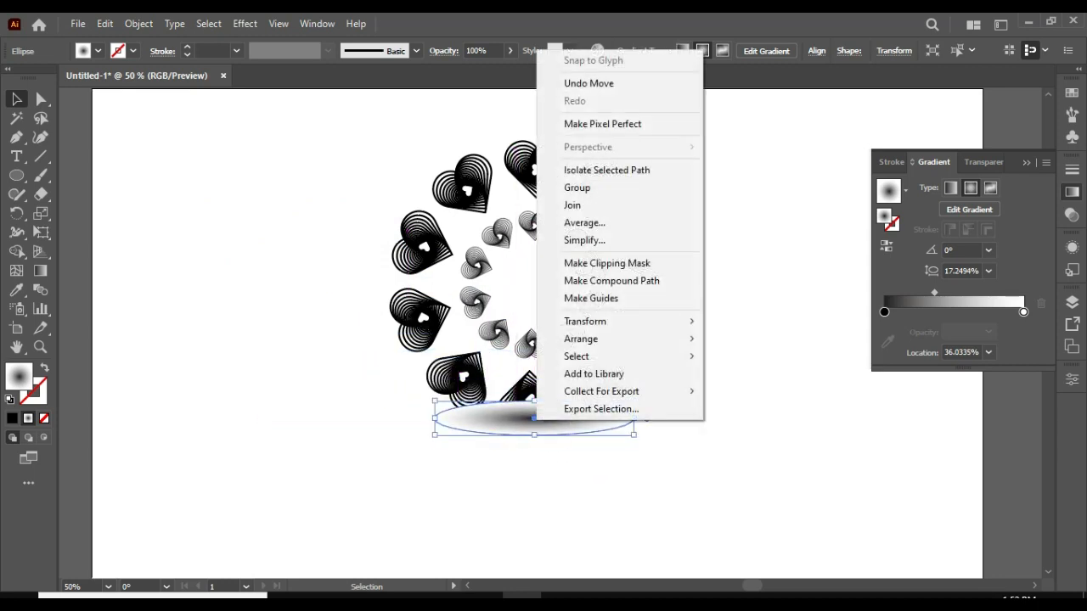
{"action": "mouse_move", "coordinate": [611, 339]}
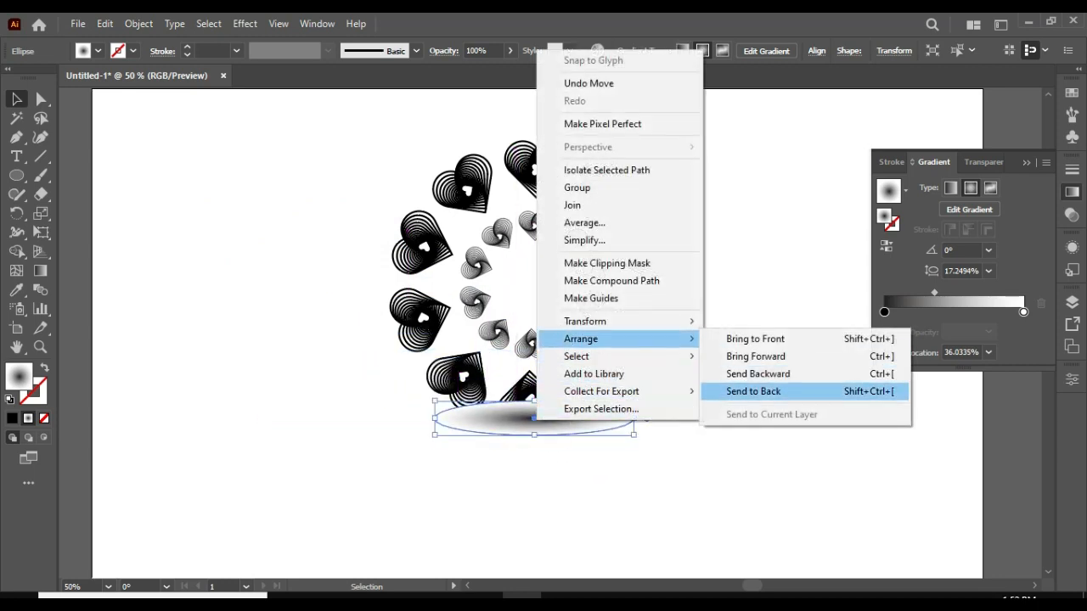
{"action": "left_click", "coordinate": [753, 391]}
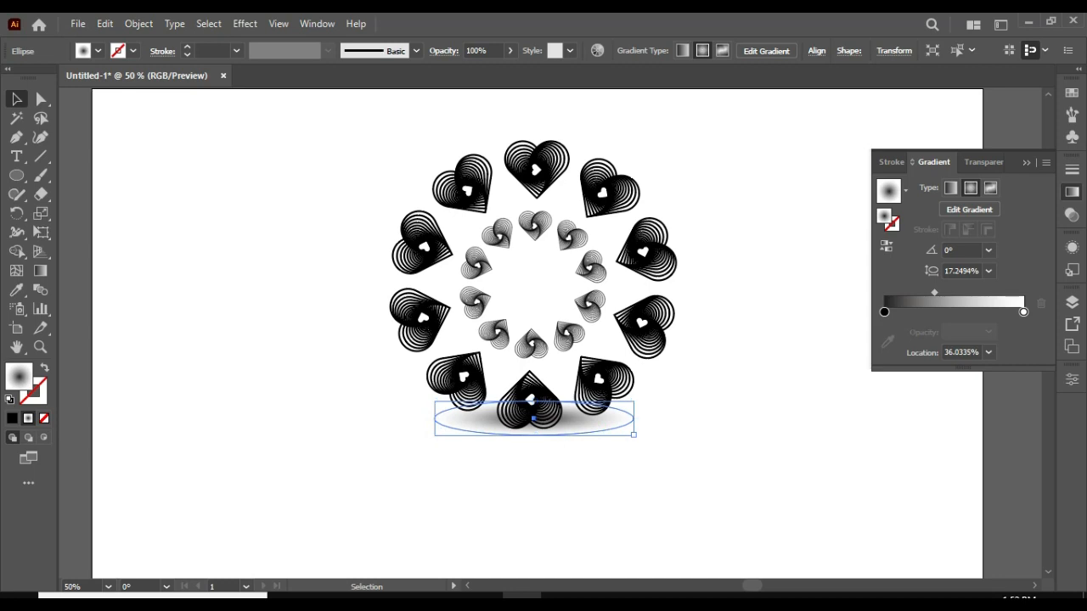
Widen the shadow ellipse to roughly the outer ring's width, centre it beneath the ring and deselect it.
{"action": "left_click_drag", "start_coordinate": [633, 435], "coordinate": [730, 436]}
{"action": "left_click_drag", "start_coordinate": [582, 417], "coordinate": [532, 412]}
{"action": "key", "text": "ctrl+shift+a"}
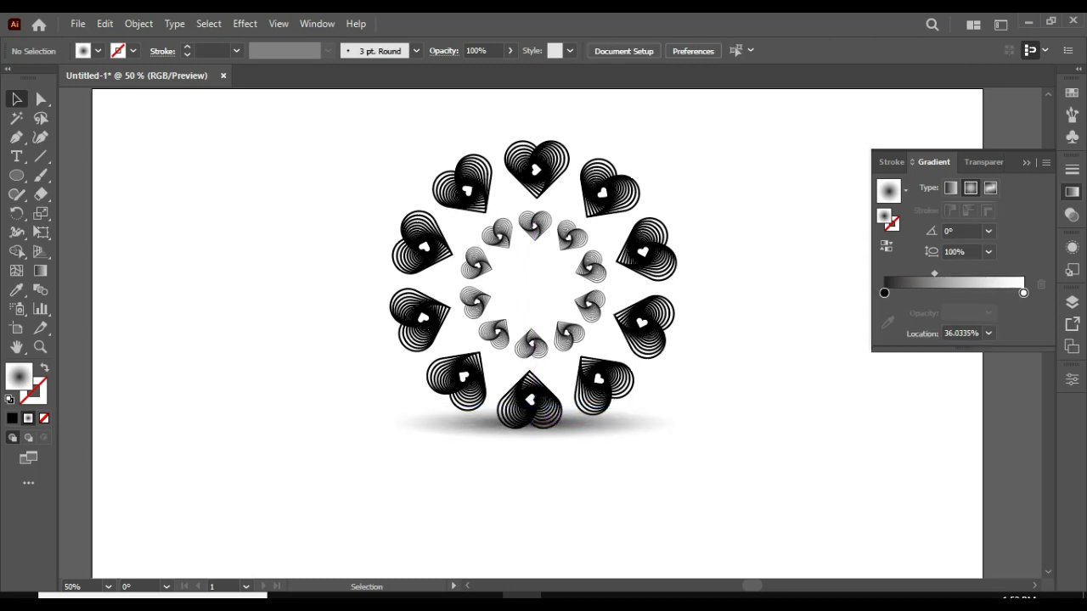
{"action": "scroll", "coordinate": [538, 331], "scroll_direction": "up", "scroll_amount": 1}
{"action": "left_click", "coordinate": [1027, 162]}
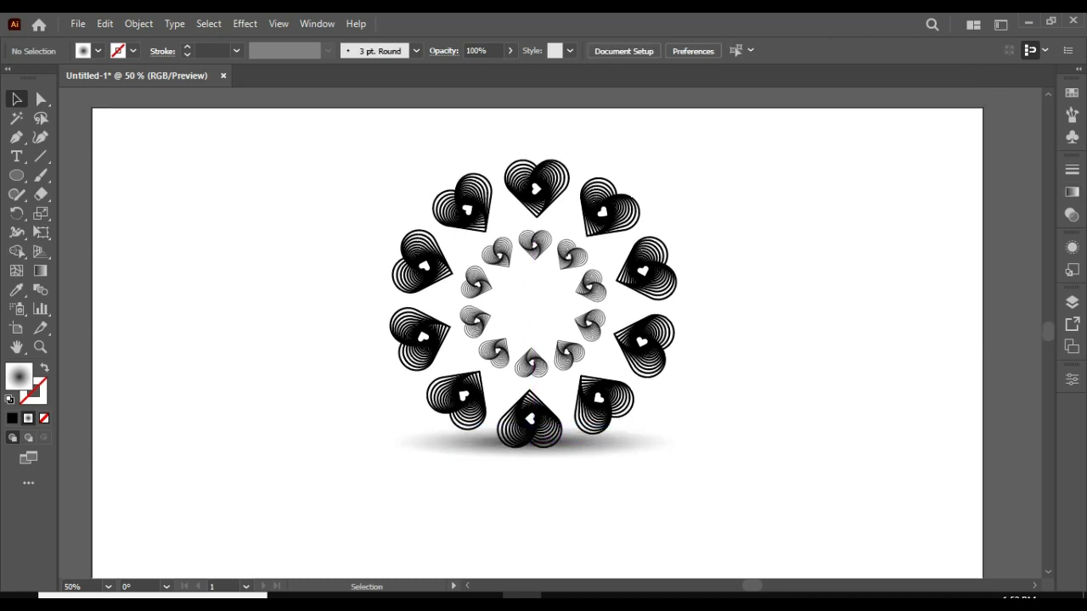
Move the whole artwork, both heart rings and the shadow, down and slightly left towards the artboard's middle.
{"action": "scroll", "coordinate": [533, 305], "scroll_direction": "down", "scroll_amount": 2}
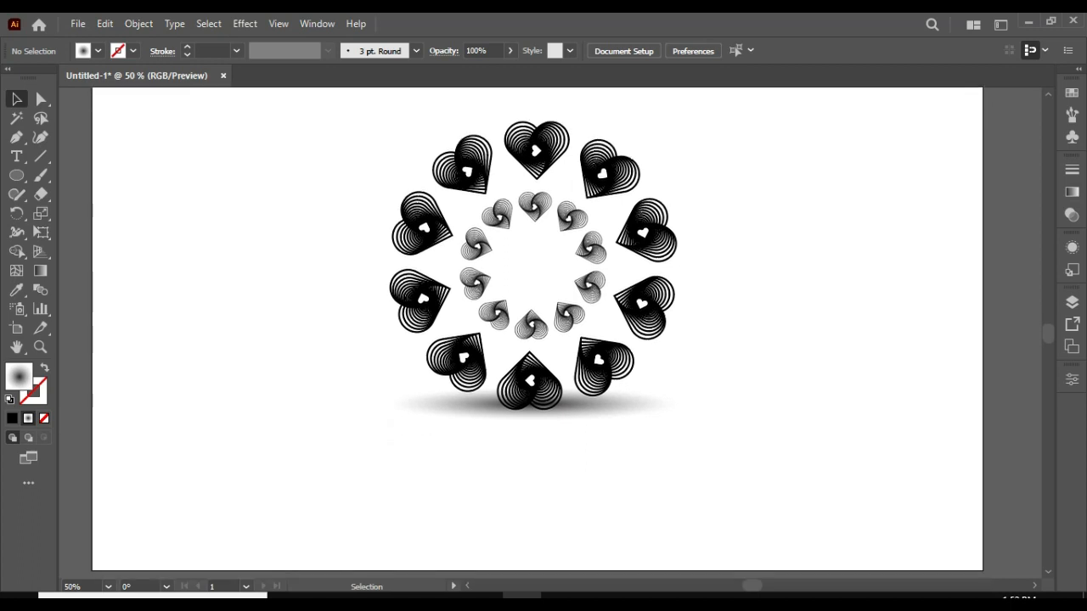
{"action": "key", "text": "ctrl+a"}
{"action": "left_click_drag", "start_coordinate": [532, 273], "coordinate": [522, 307]}
{"action": "key", "text": "ctrl+shift+a"}
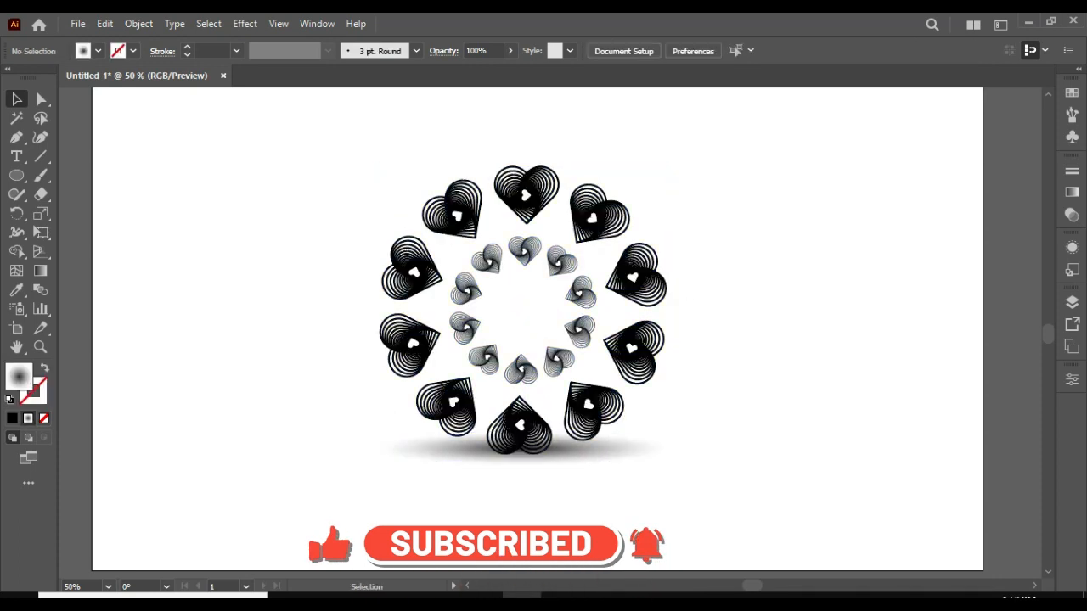